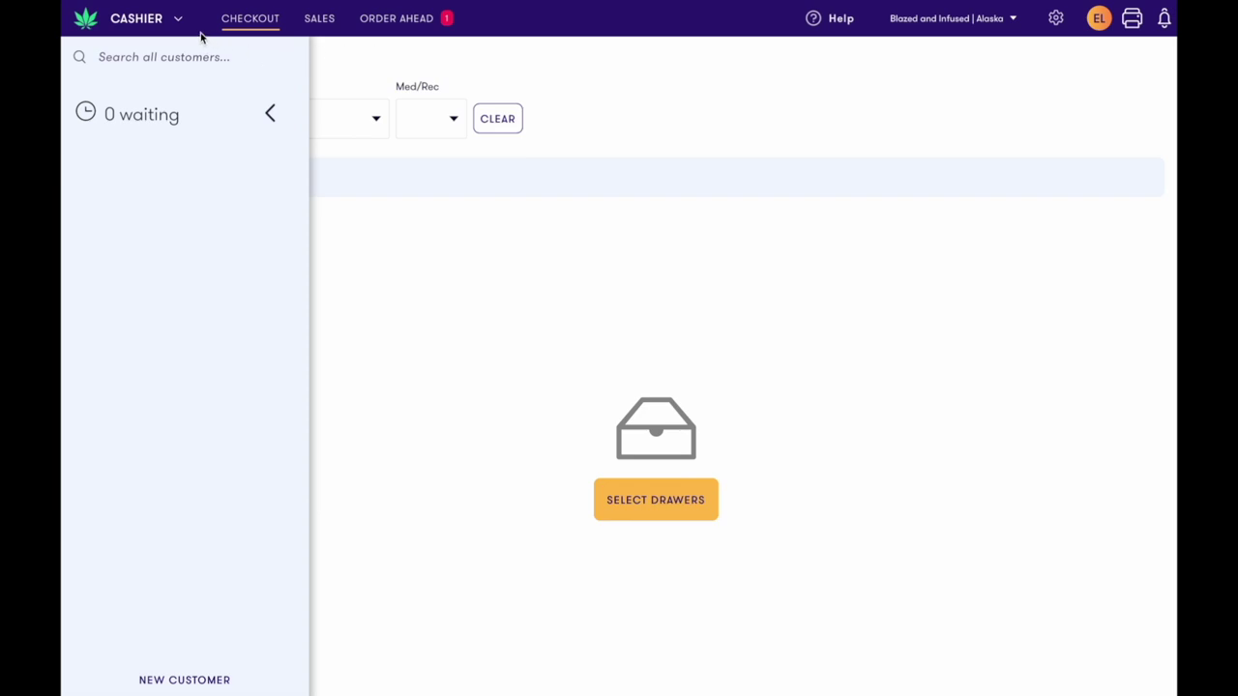
Go to Drawers and start the opening cash count for the Sales Drawer
{"action": "left_click", "coordinate": [158, 29]}
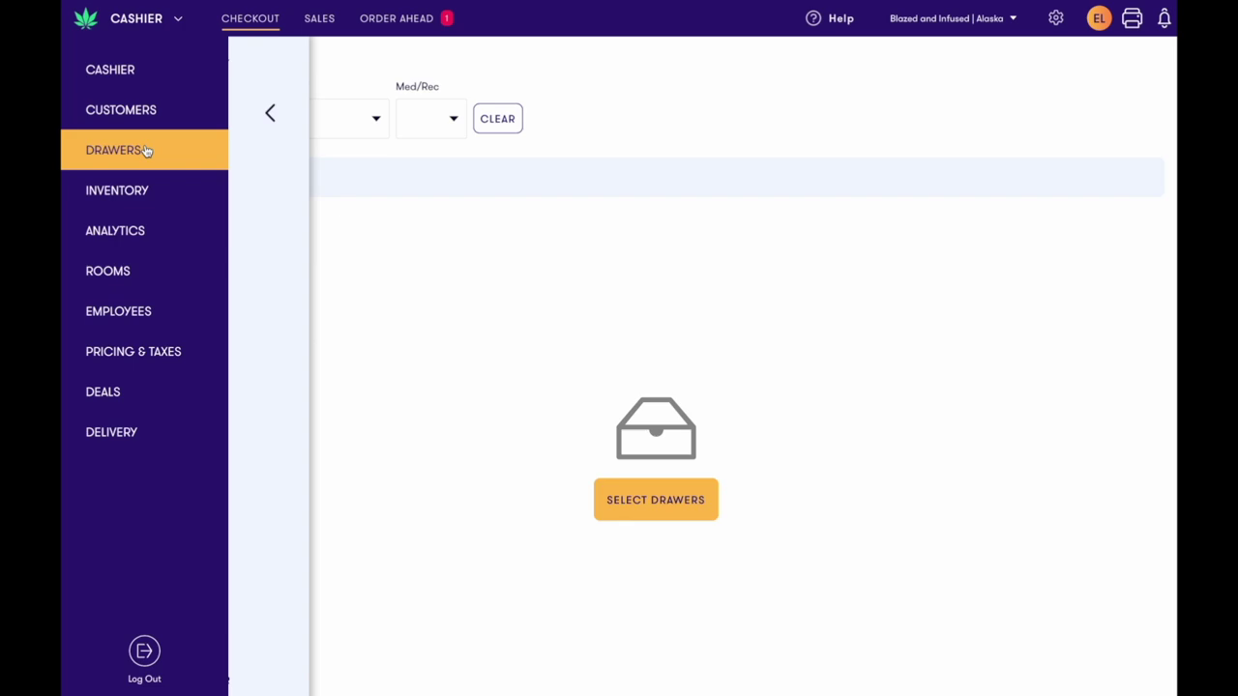
{"action": "left_click", "coordinate": [146, 151]}
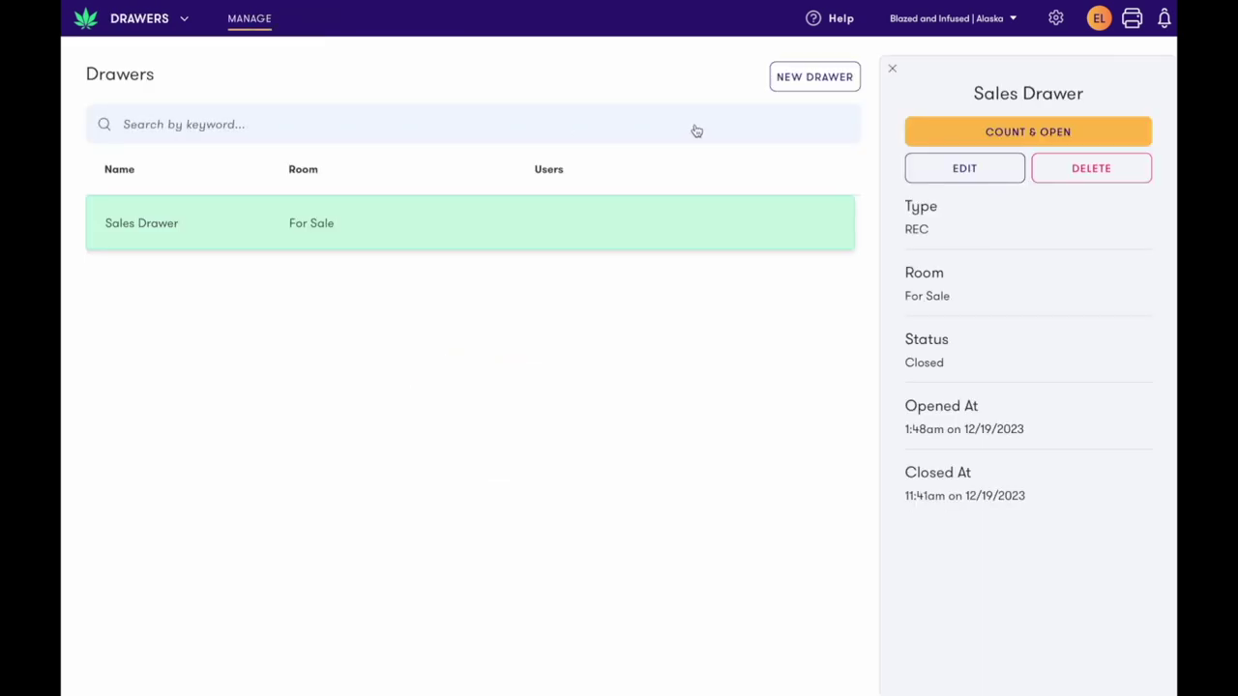
{"action": "left_click", "coordinate": [907, 132]}
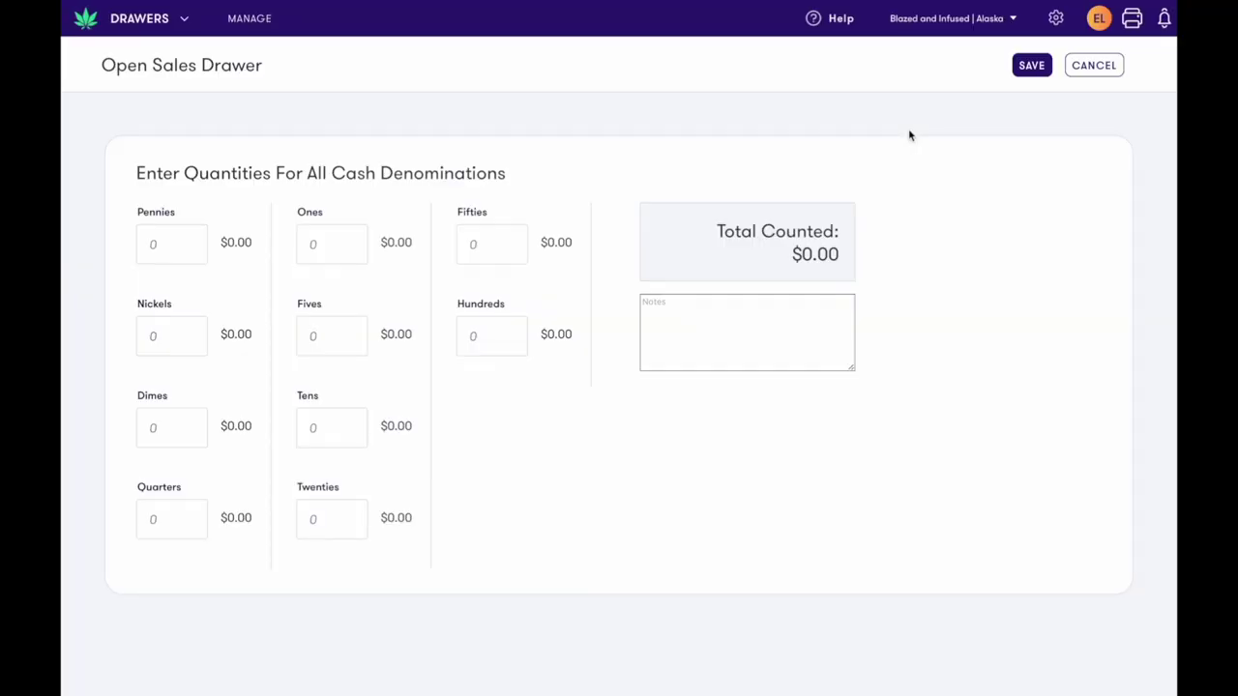
Count 15 ones, 5 fives, 4 tens, 2 twenties and 3 hundreds, saving $420.00
{"action": "left_click", "coordinate": [325, 242]}
{"action": "type", "text": "15"}
{"action": "left_click", "coordinate": [316, 336]}
{"action": "type", "text": "5"}
{"action": "left_click", "coordinate": [319, 423]}
{"action": "type", "text": "4"}
{"action": "left_click", "coordinate": [315, 520]}
{"action": "type", "text": "2"}
{"action": "left_click", "coordinate": [475, 335]}
{"action": "type", "text": "3"}
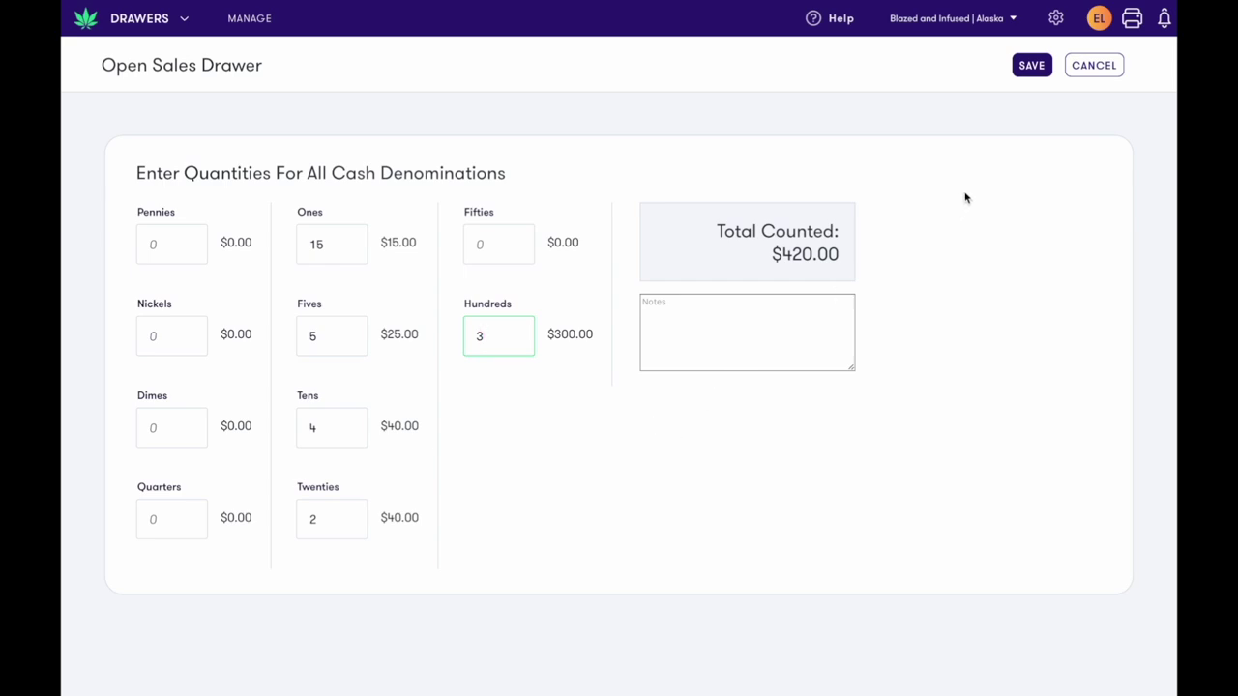
{"action": "left_click", "coordinate": [1039, 71]}
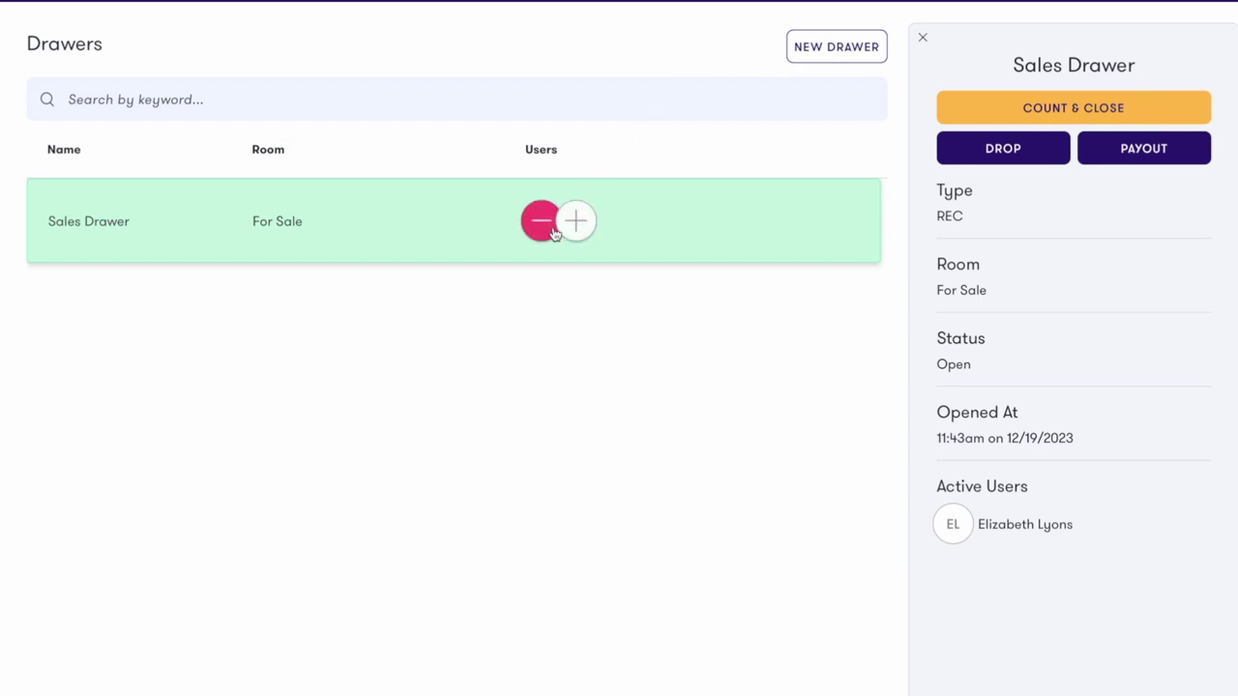
Dismiss the user picker and fill a $50.00 drop with reason 'drawer too full'
{"action": "left_click", "coordinate": [578, 222]}
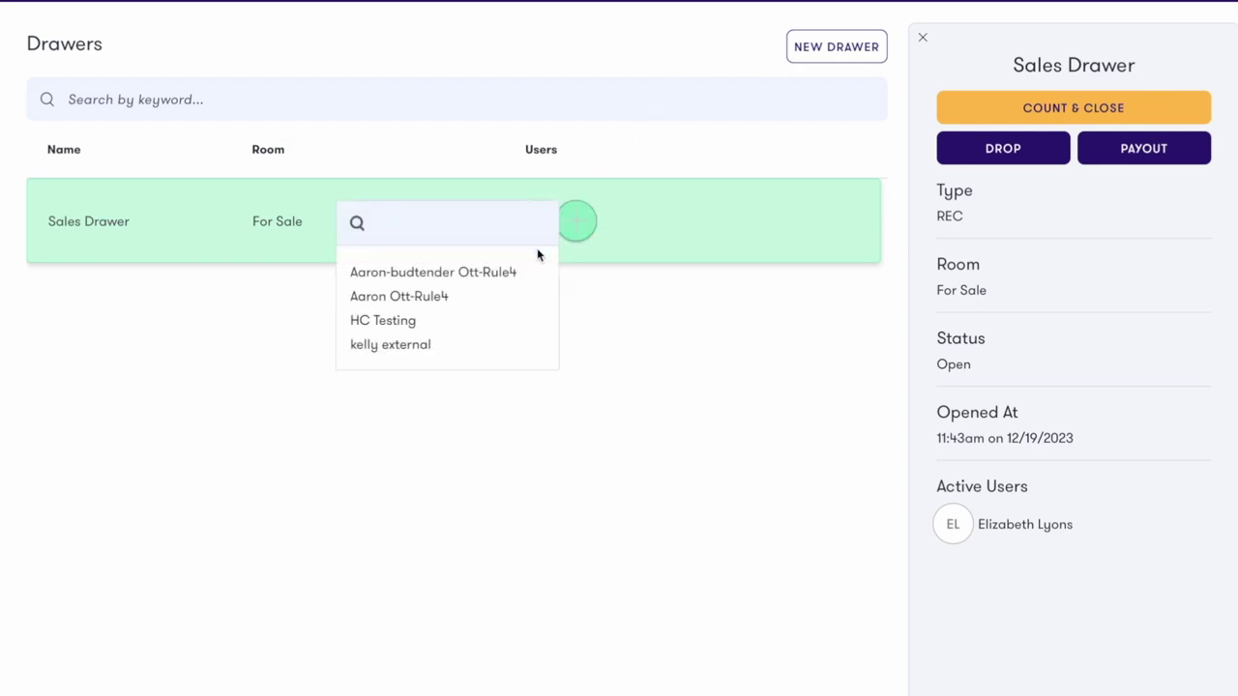
{"action": "left_click", "coordinate": [610, 310]}
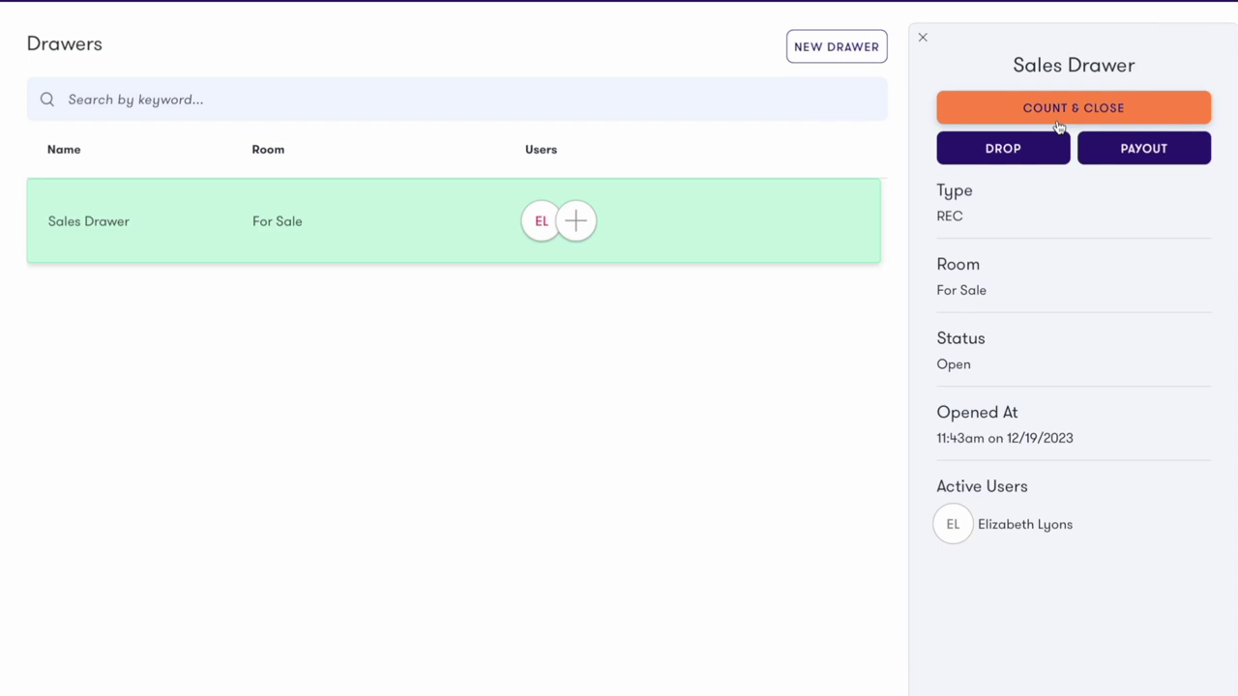
{"action": "left_click", "coordinate": [1050, 152]}
{"action": "left_click", "coordinate": [528, 248]}
{"action": "type", "text": "50"}
{"action": "left_click", "coordinate": [529, 351]}
{"action": "type", "text": "drawer too full"}
{"action": "left_click", "coordinate": [618, 453]}
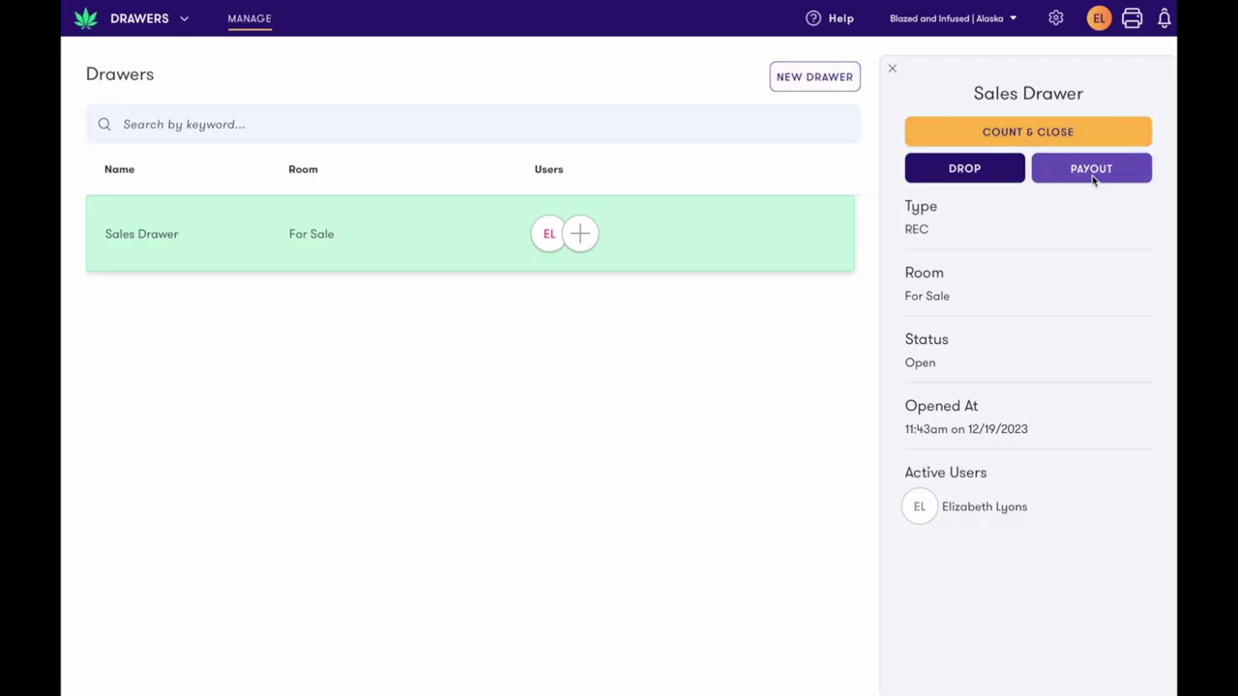
Submit a $300.00 payout, reason paying a vendor for an order, authorised with the PIN
{"action": "left_click", "coordinate": [1092, 180]}
{"action": "left_click", "coordinate": [525, 262]}
{"action": "type", "text": "300"}
{"action": "key", "text": "Tab"}
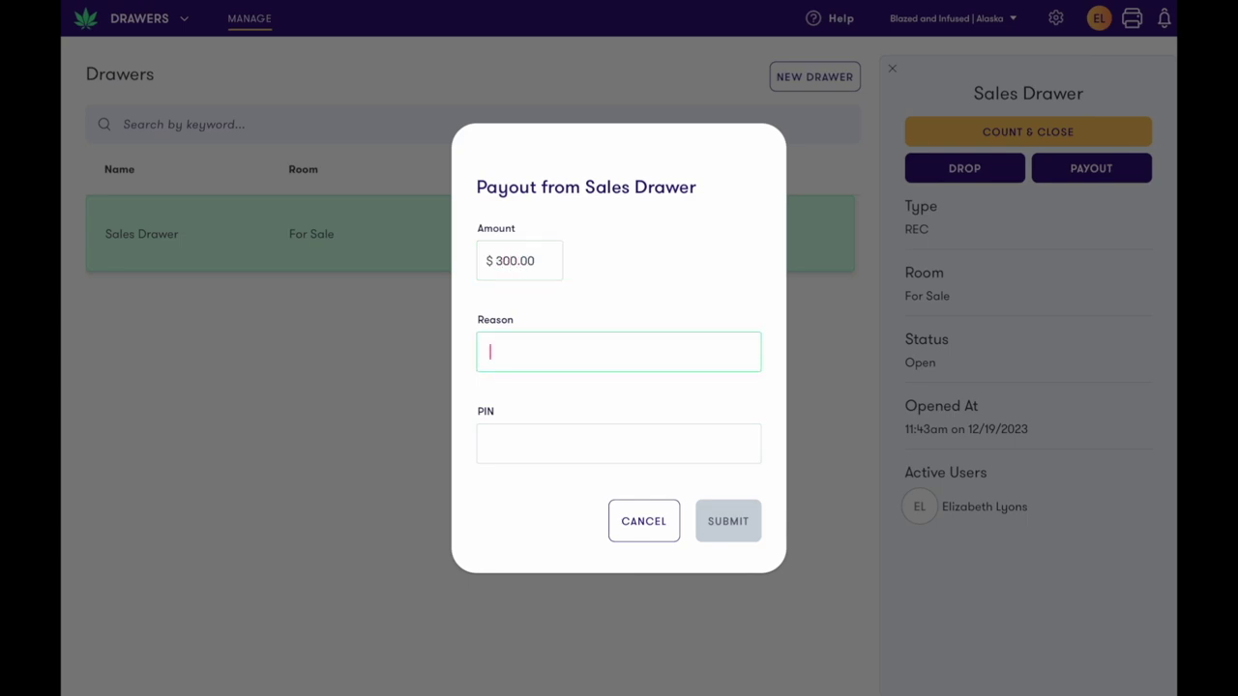
{"action": "type", "text": "paying vendor for order #"}
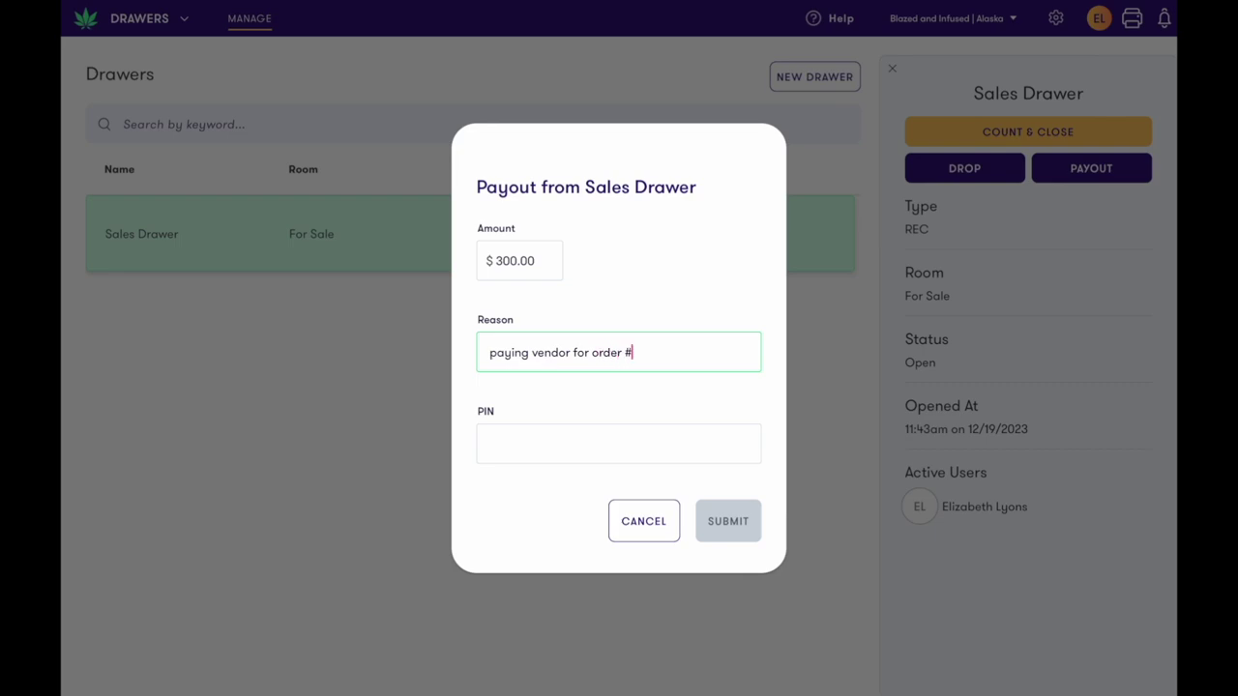
{"action": "type", "text": "84389205"}
{"action": "key", "text": "Tab"}
{"action": "type", "text": "1234"}
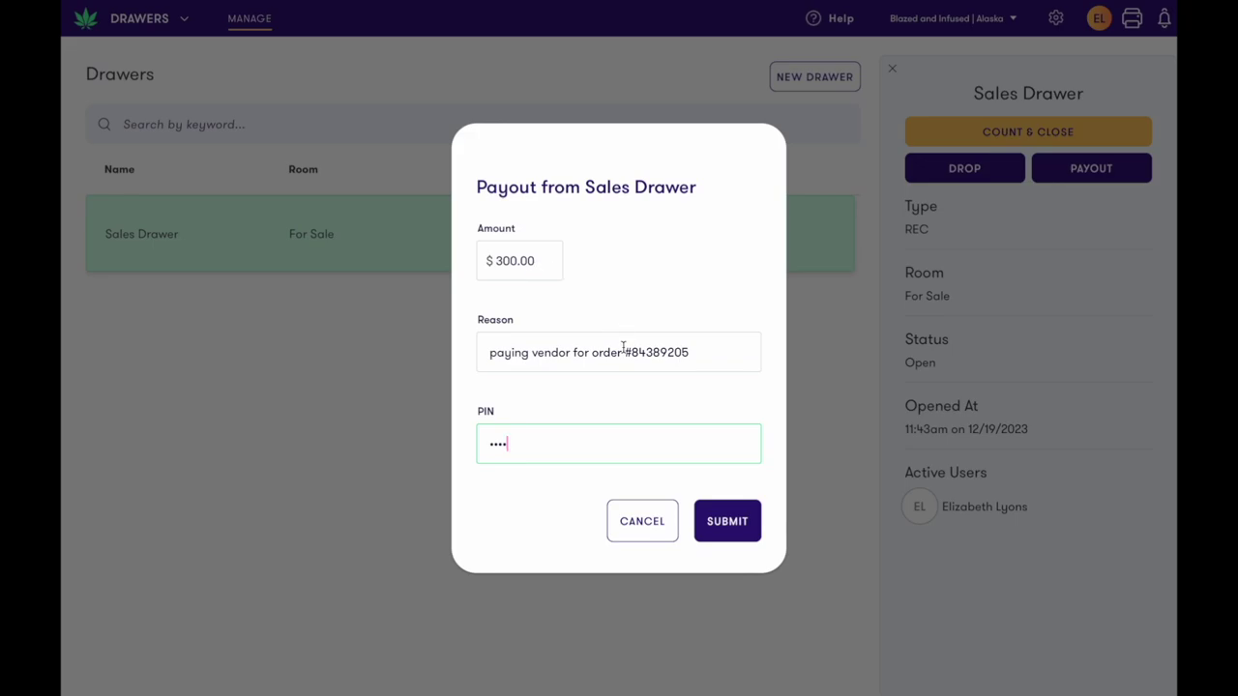
{"action": "left_click", "coordinate": [711, 518]}
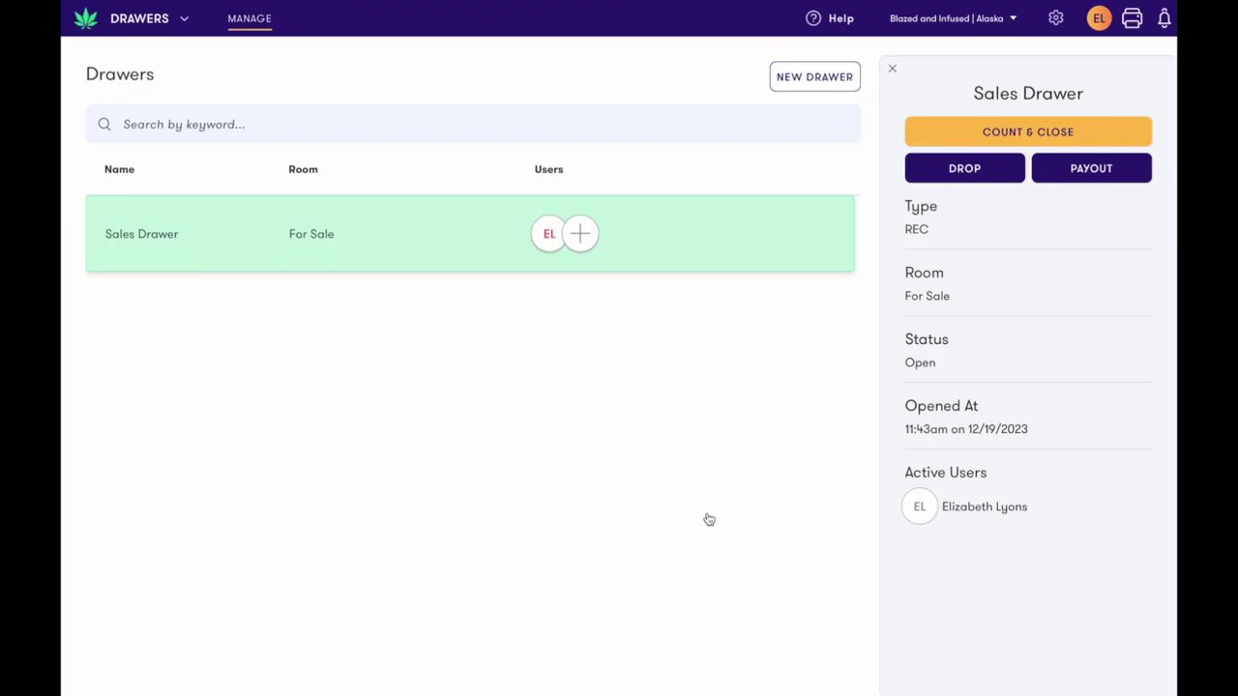
Bring up the Close Sales Drawer count form showing $70.00 total expected
{"action": "left_click", "coordinate": [993, 135]}
Search Customers for 'jim' and check in the 37-year-old North Dakota customer
{"action": "left_click", "coordinate": [139, 21]}
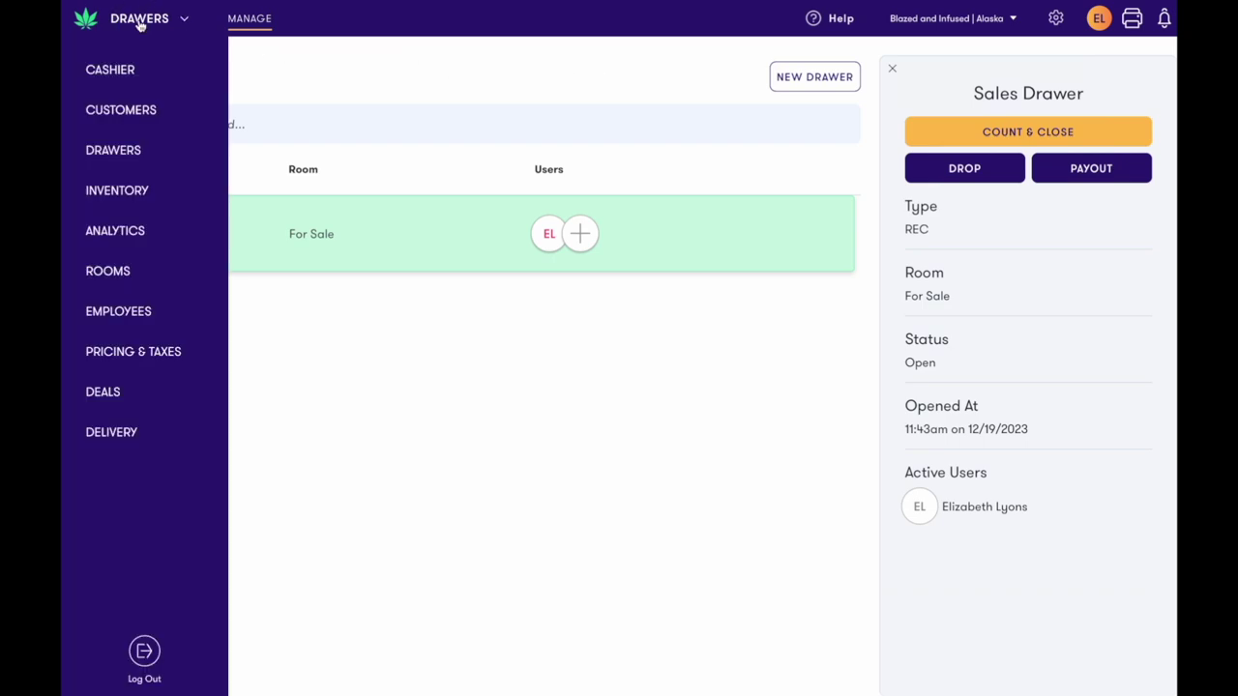
{"action": "left_click", "coordinate": [150, 120]}
{"action": "left_click", "coordinate": [283, 139]}
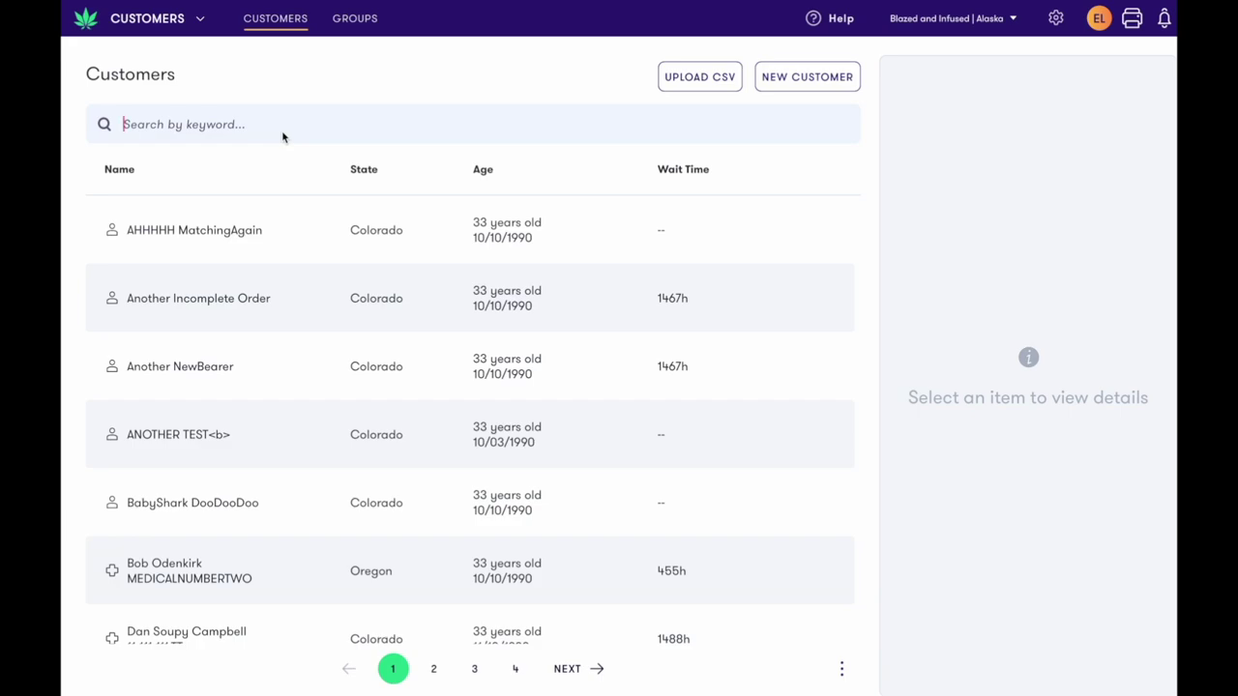
{"action": "type", "text": "jim"}
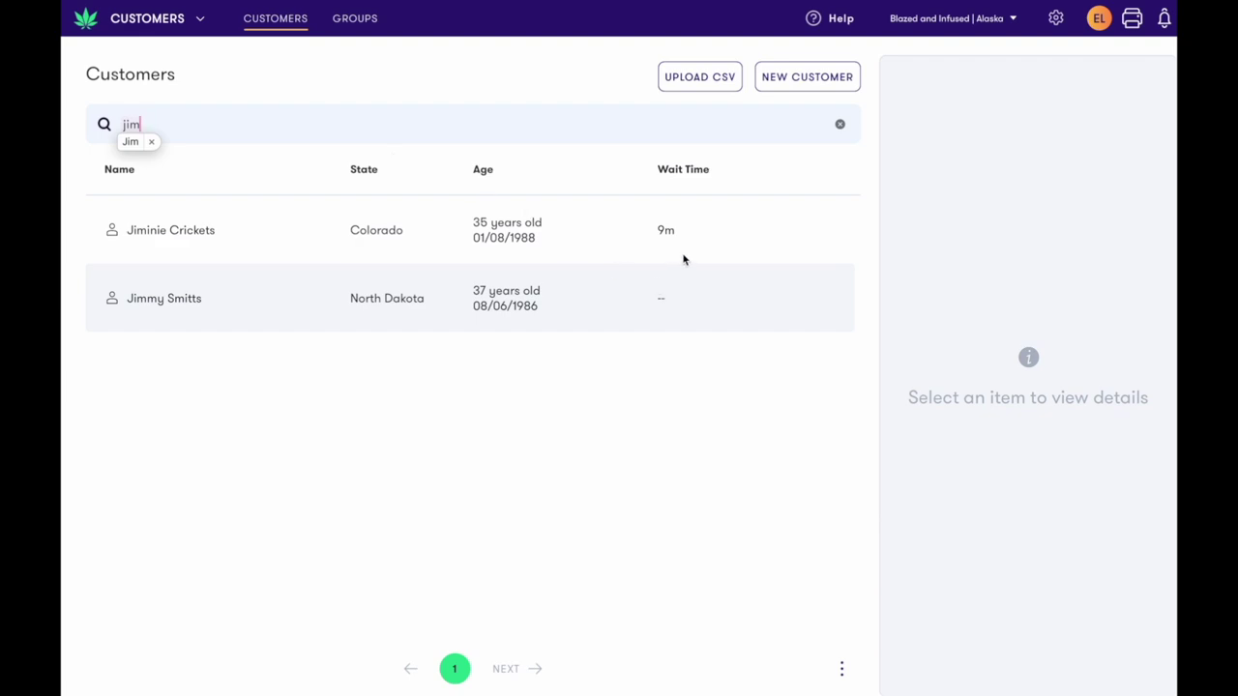
{"action": "left_click", "coordinate": [684, 288]}
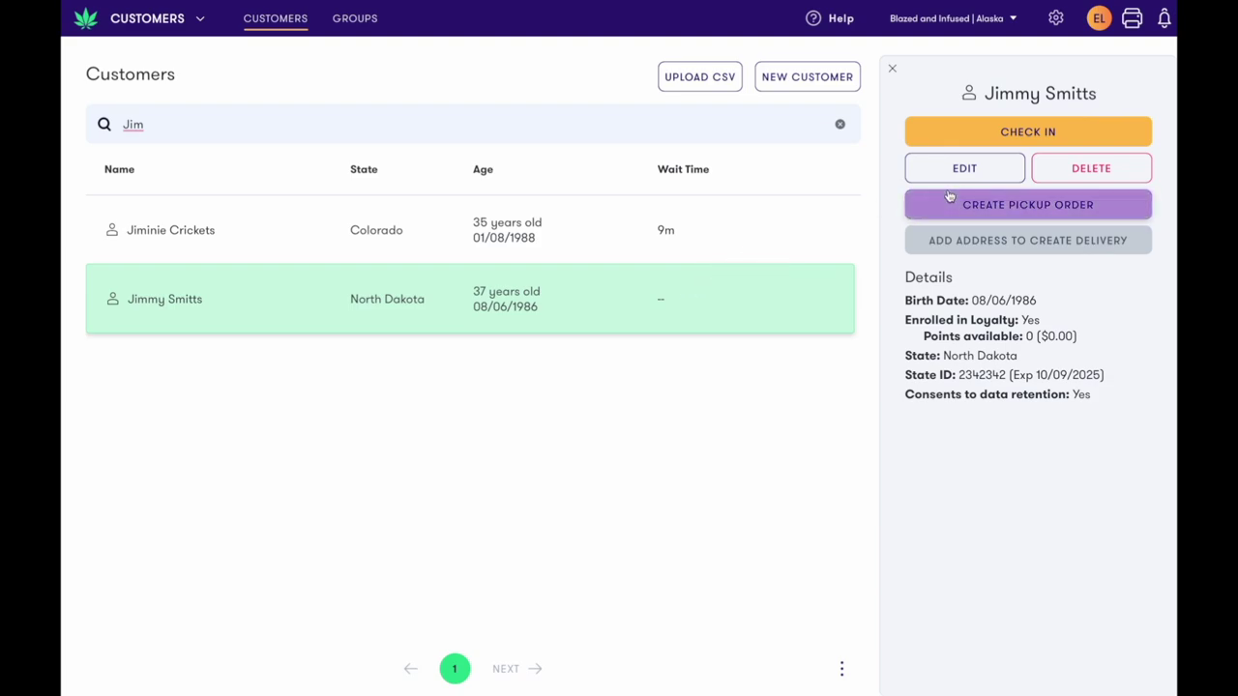
{"action": "left_click", "coordinate": [1020, 134]}
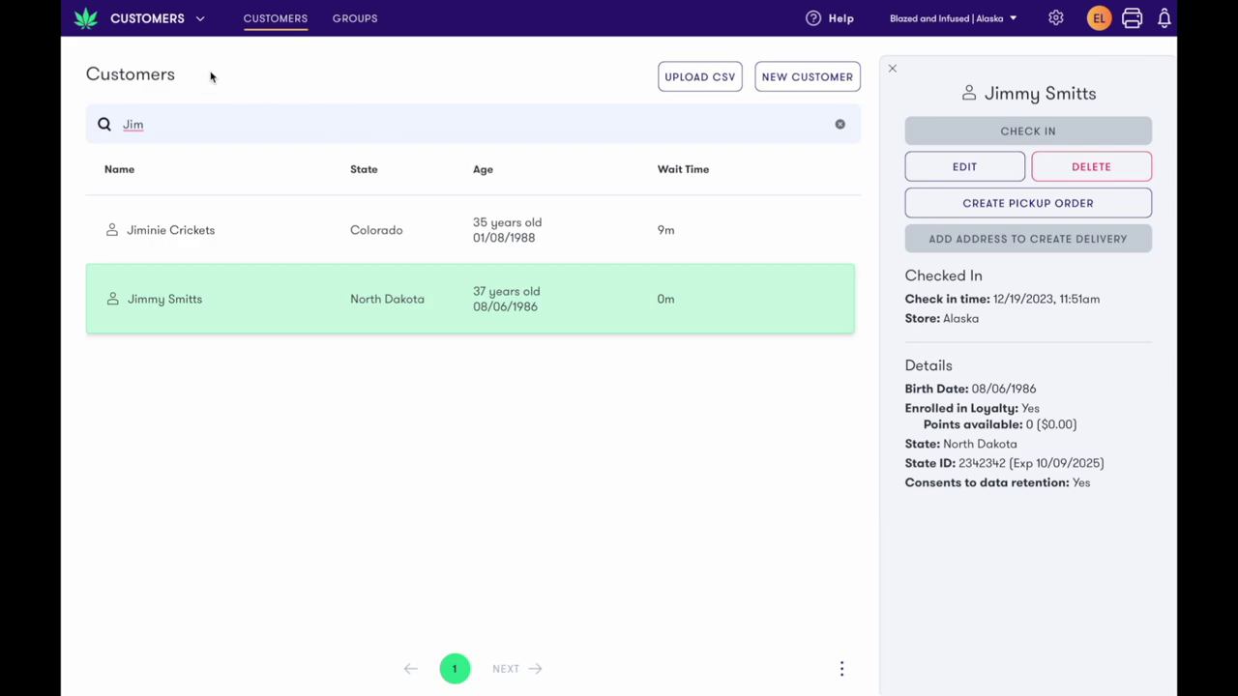
On the Cashier screen, search 'test' and check the Maine test customer into the queue
{"action": "left_click", "coordinate": [154, 30]}
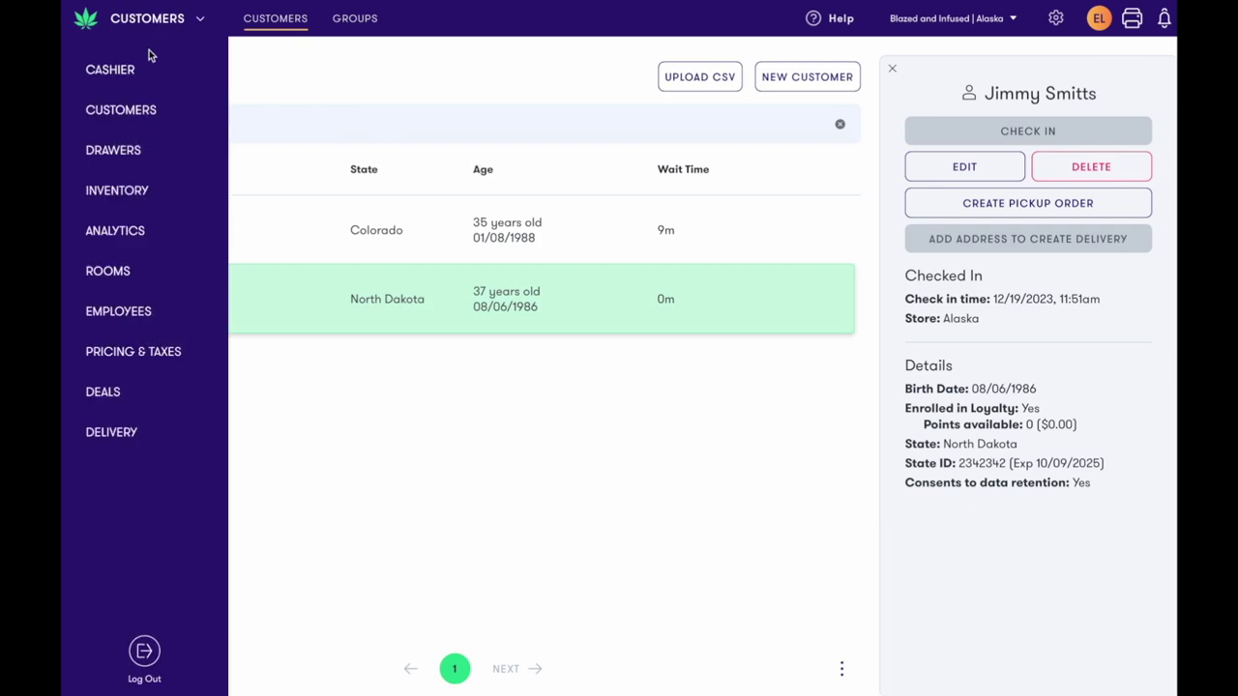
{"action": "left_click", "coordinate": [149, 61]}
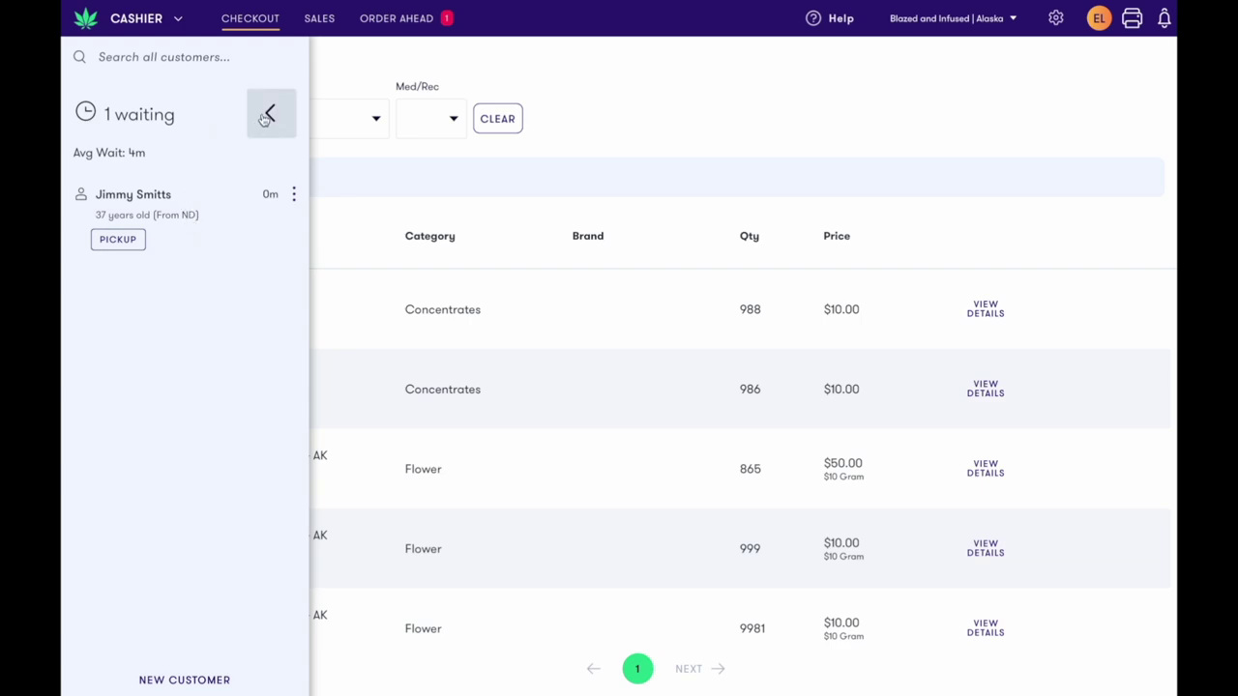
{"action": "left_click", "coordinate": [223, 58]}
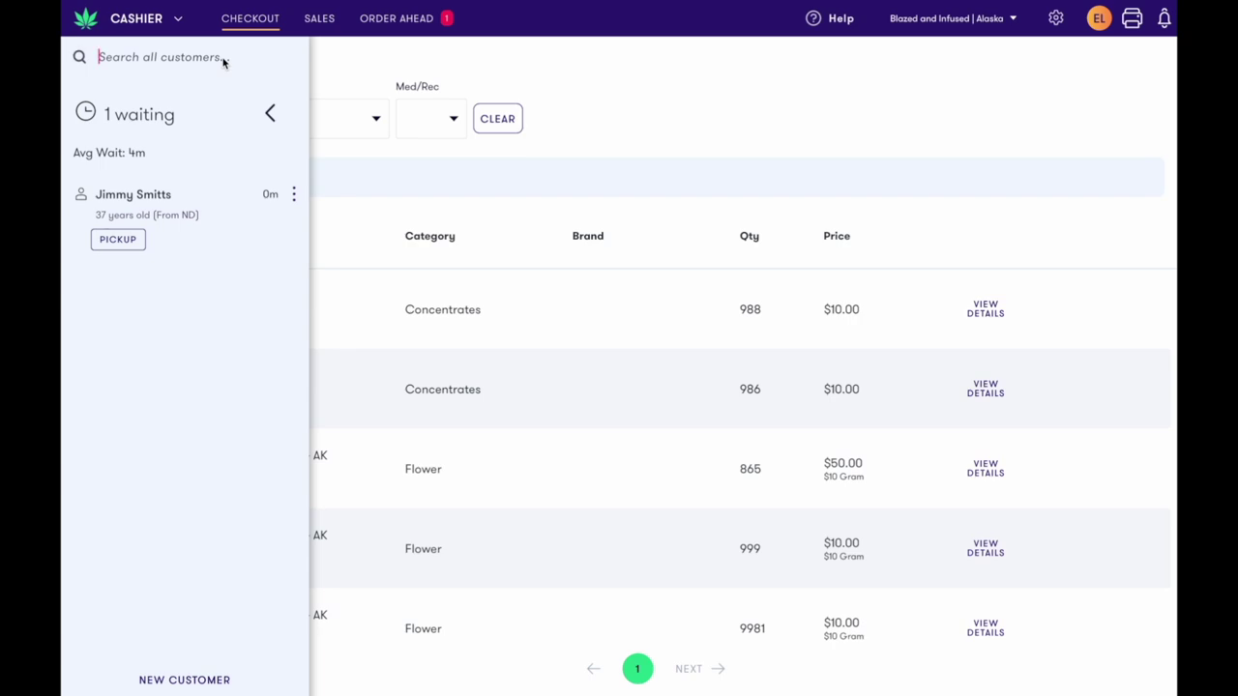
{"action": "type", "text": "te"}
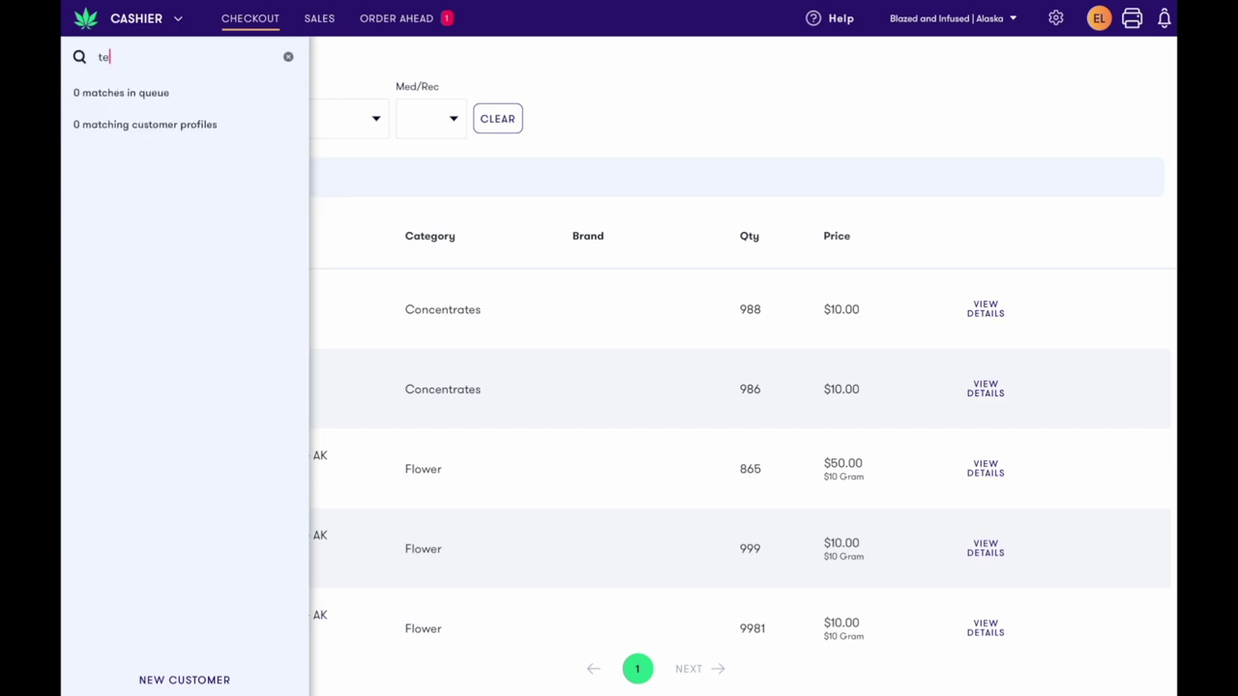
{"action": "type", "text": "st"}
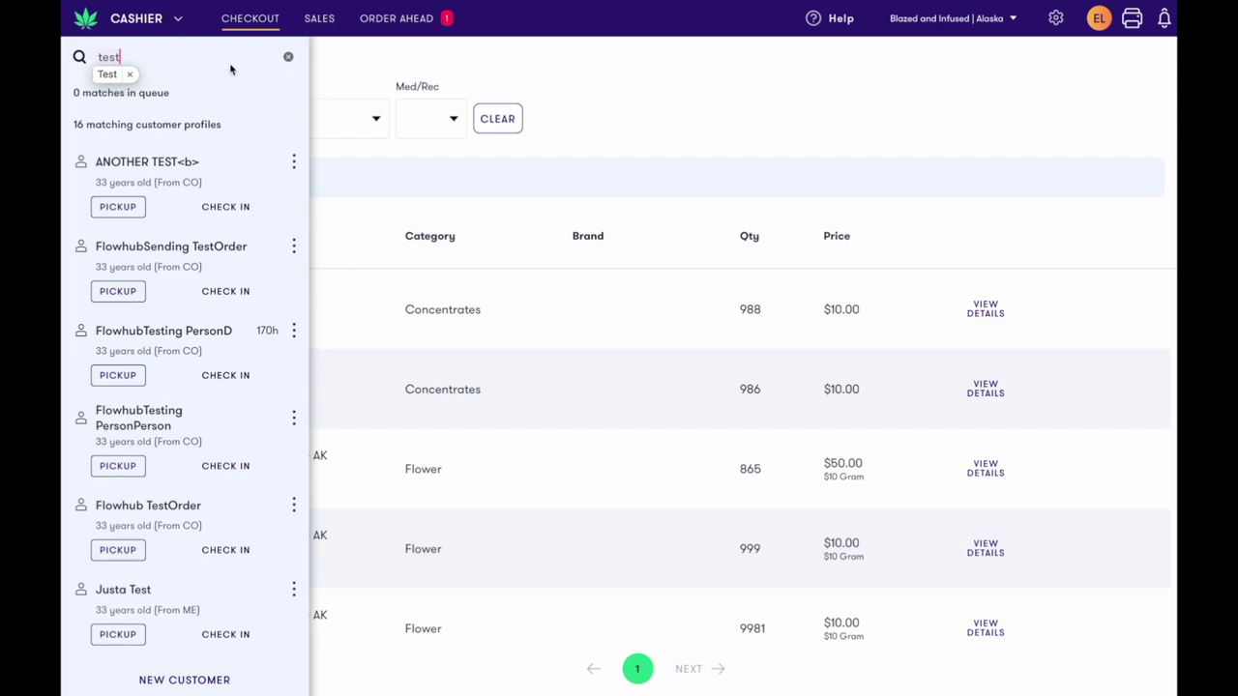
{"action": "scroll", "coordinate": [221, 207], "scroll_direction": "down", "scroll_amount": 5}
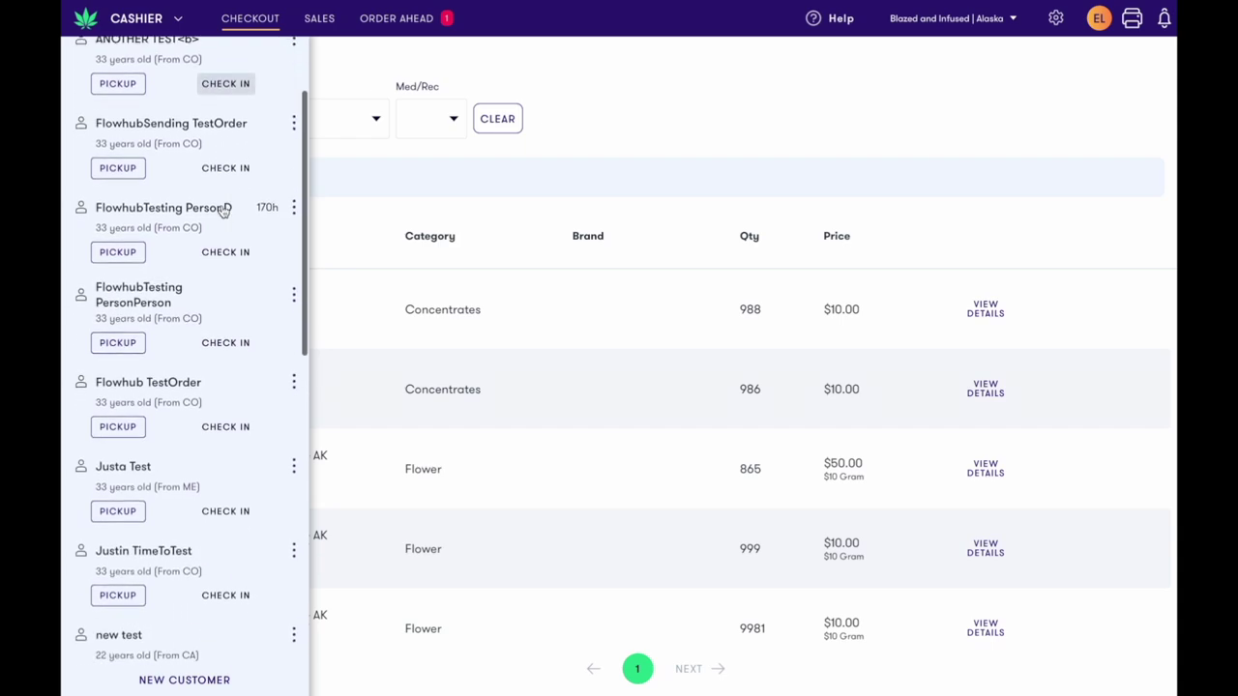
{"action": "scroll", "coordinate": [223, 210], "scroll_direction": "down", "scroll_amount": 3}
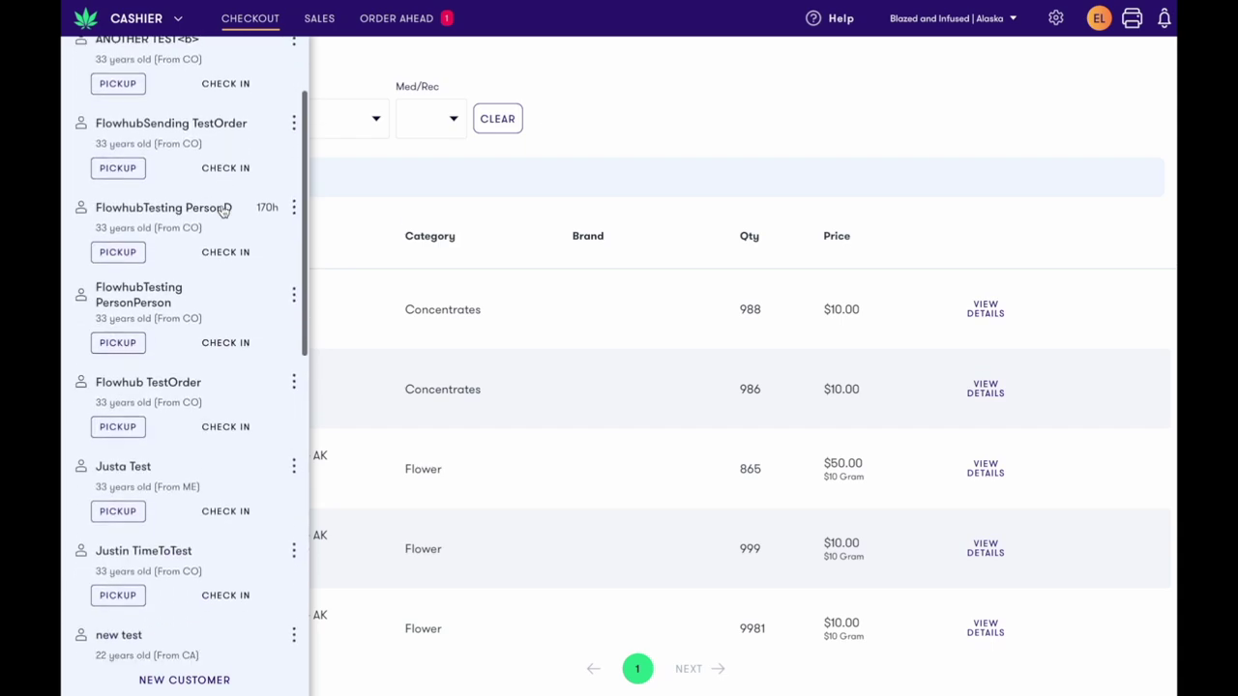
{"action": "scroll", "coordinate": [222, 211], "scroll_direction": "down", "scroll_amount": 3}
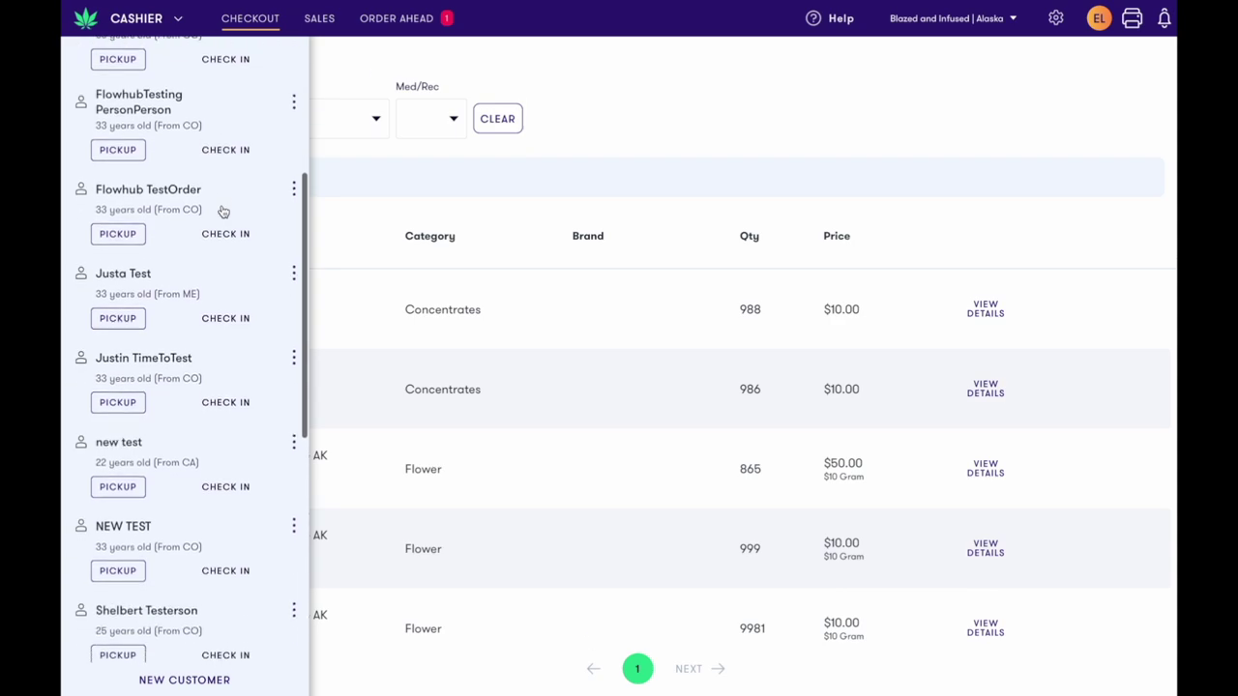
{"action": "left_click", "coordinate": [215, 322]}
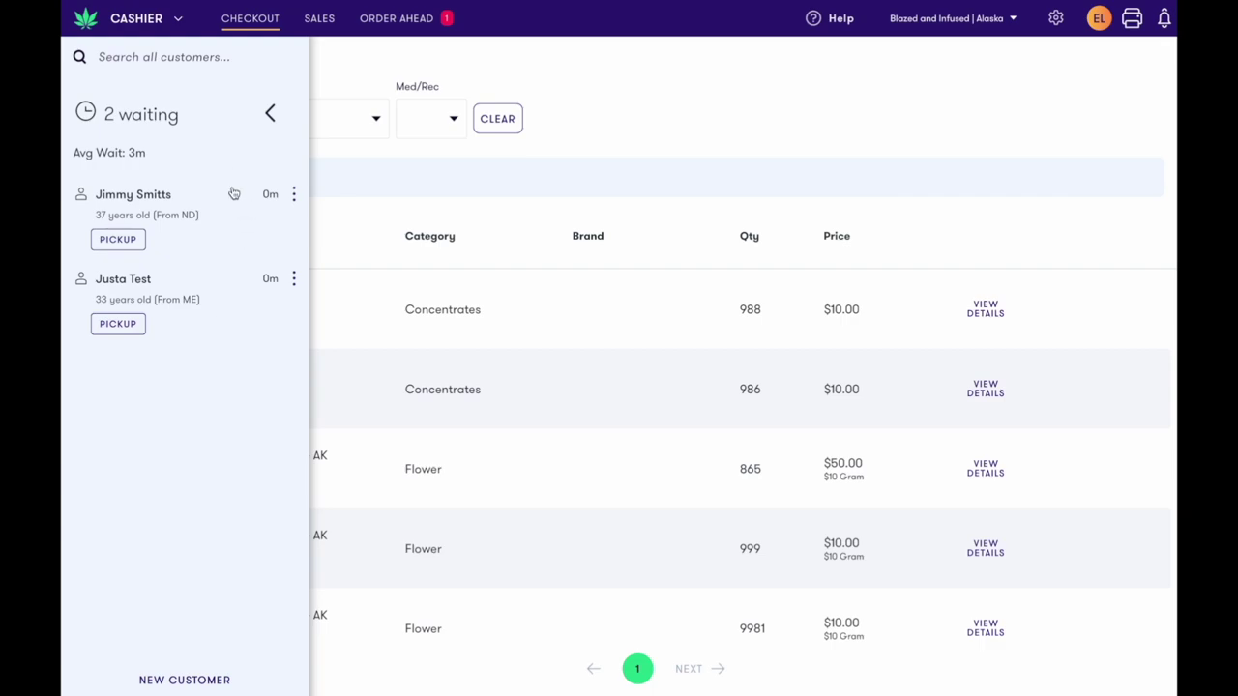
{"action": "left_click", "coordinate": [226, 680]}
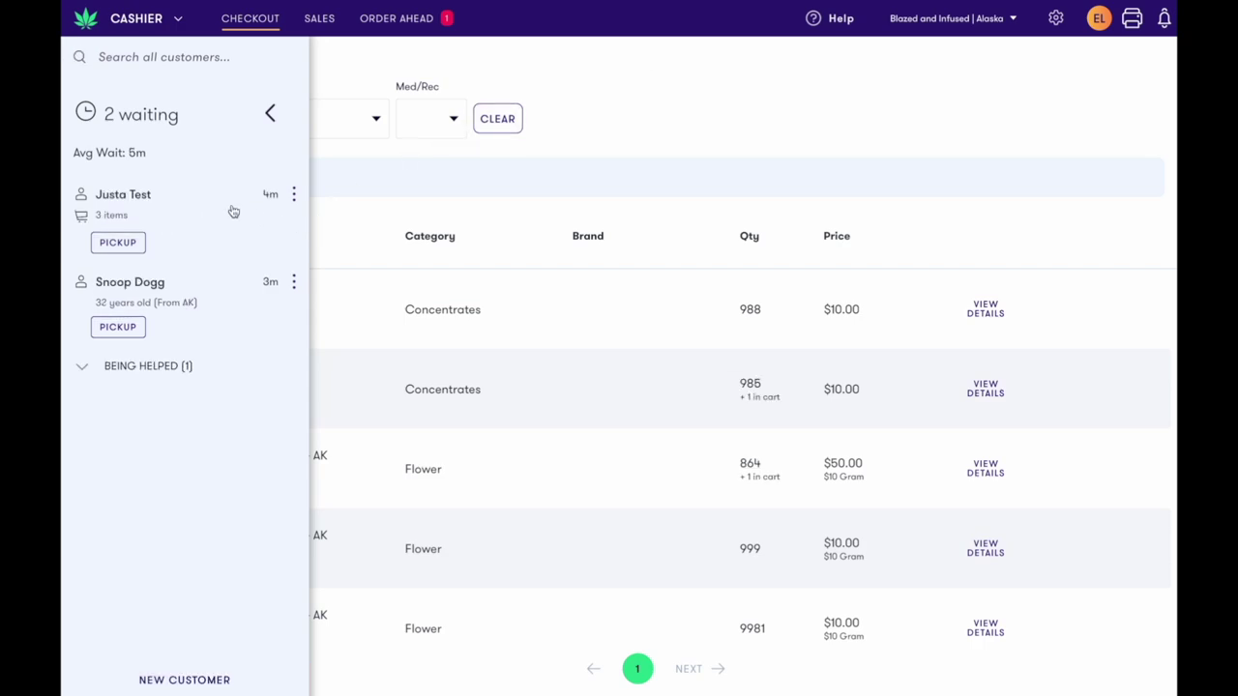
Open the Alaska customer's checkout from the waiting queue
{"action": "left_click", "coordinate": [195, 303]}
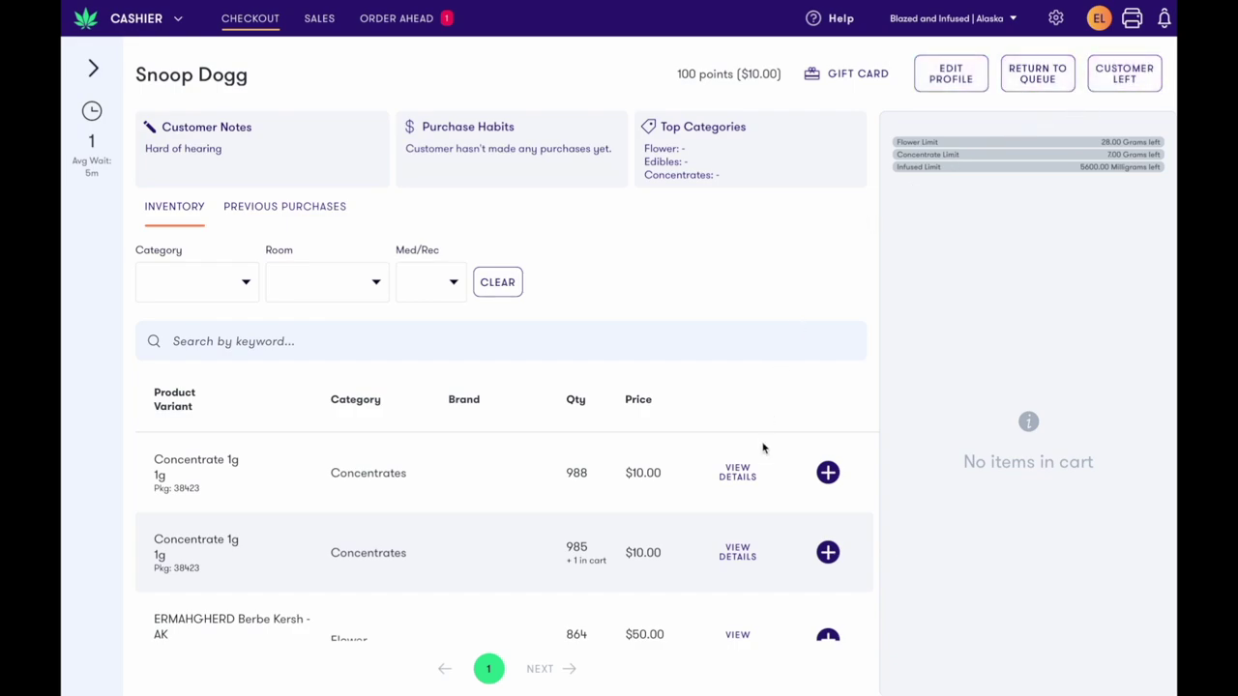
Filter inventory to Concentrates and add Concentrate 1g to the cart
{"action": "left_click", "coordinate": [245, 283]}
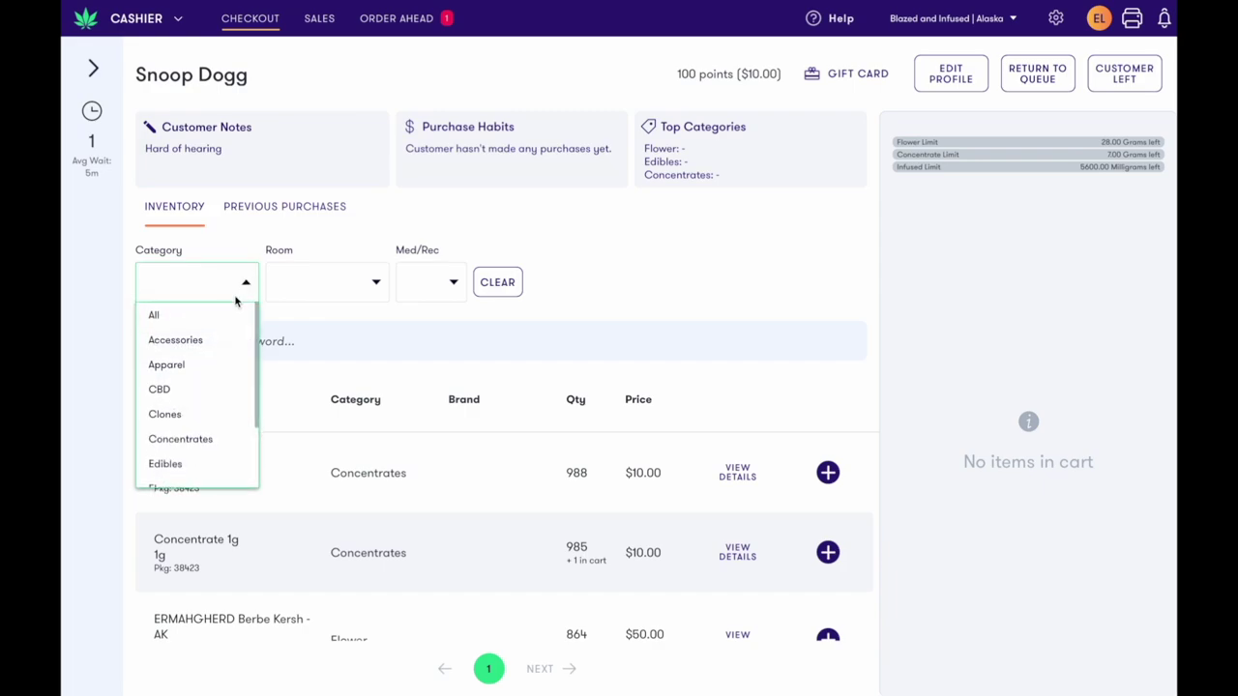
{"action": "scroll", "coordinate": [195, 391], "scroll_direction": "down", "scroll_amount": 1}
{"action": "left_click", "coordinate": [196, 391]}
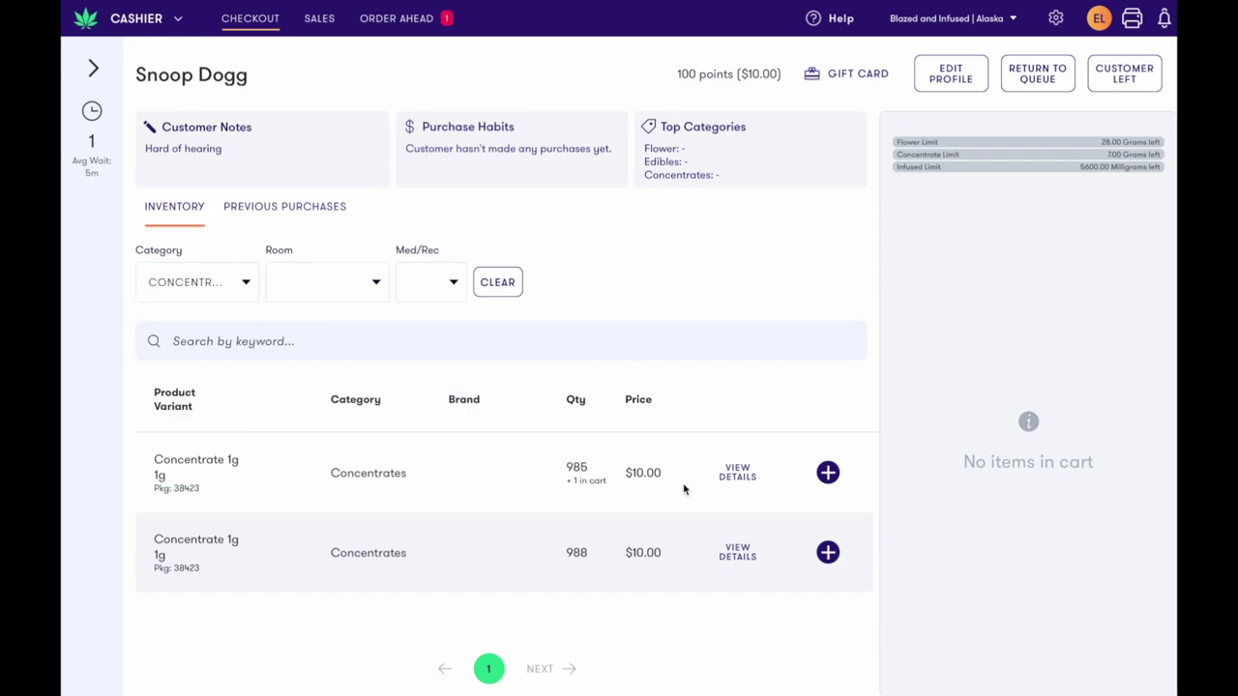
{"action": "left_click", "coordinate": [826, 473]}
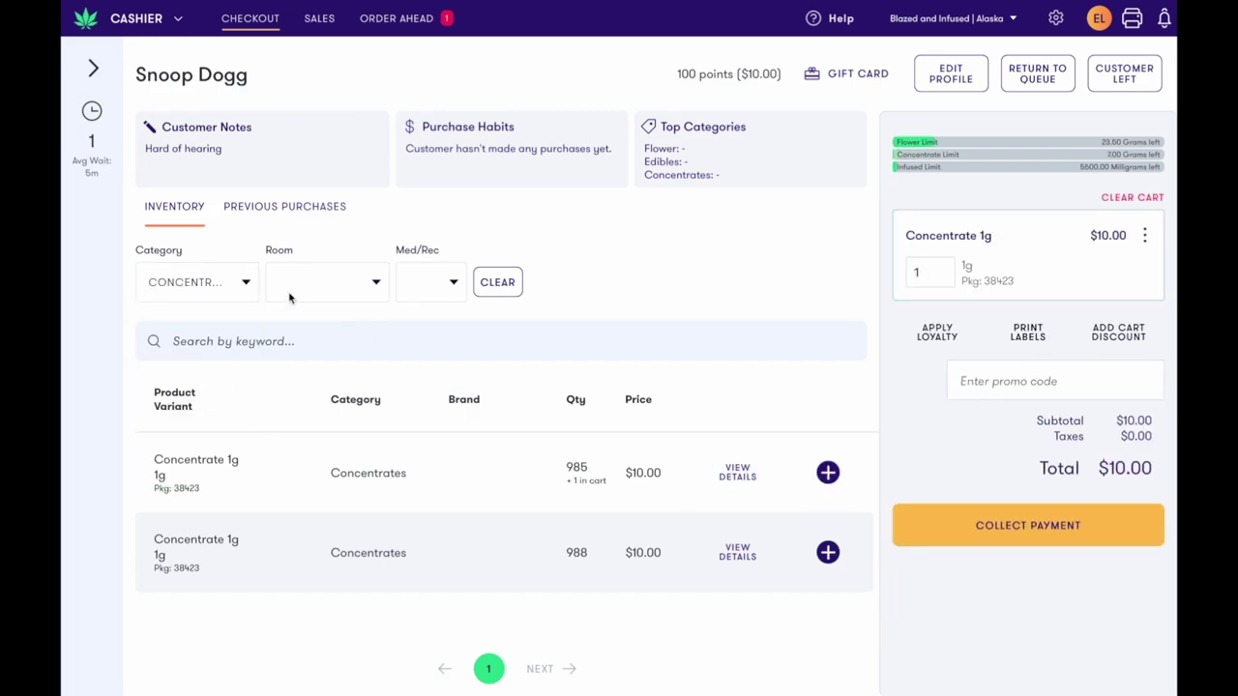
{"action": "left_click", "coordinate": [242, 284]}
{"action": "scroll", "coordinate": [207, 457], "scroll_direction": "down", "scroll_amount": 2}
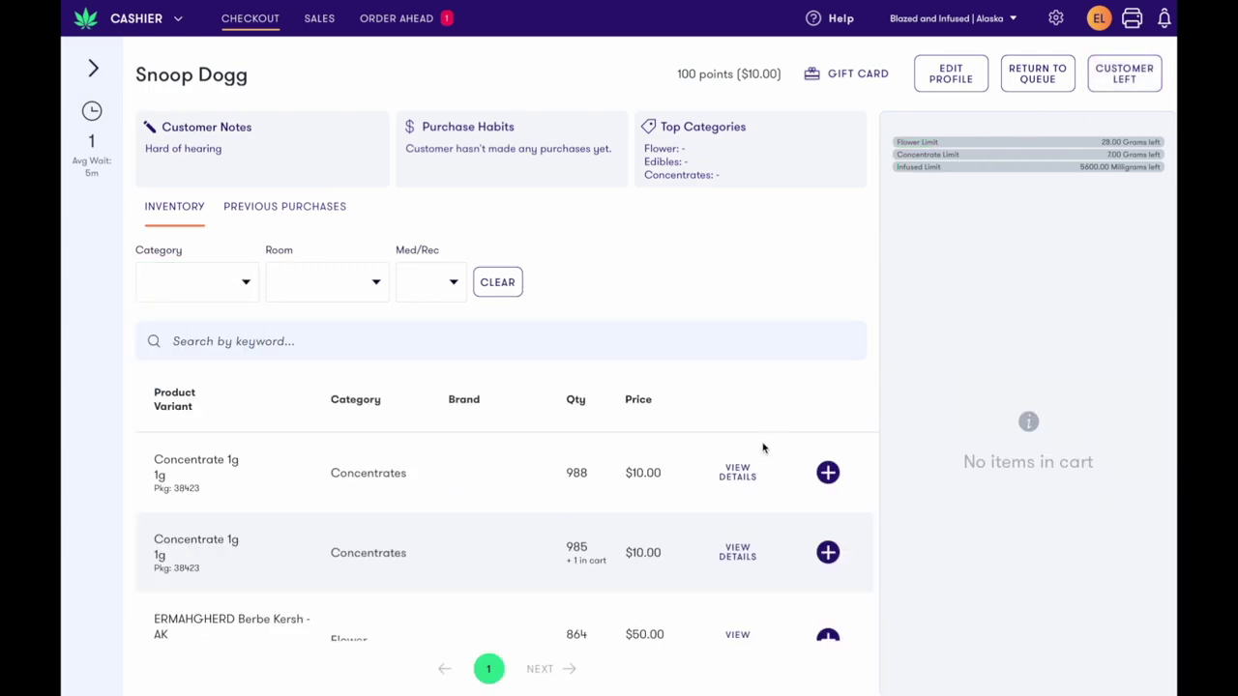
{"action": "left_click", "coordinate": [243, 283]}
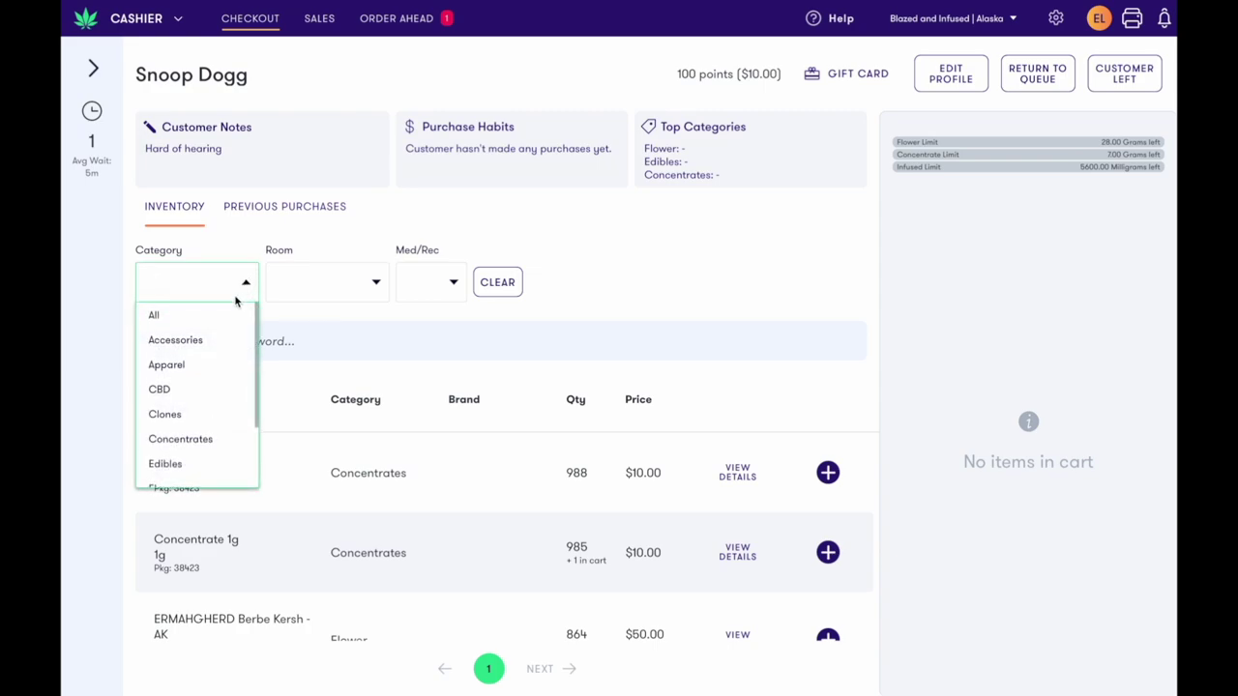
{"action": "scroll", "coordinate": [194, 398], "scroll_direction": "down", "scroll_amount": 1}
{"action": "left_click", "coordinate": [197, 391]}
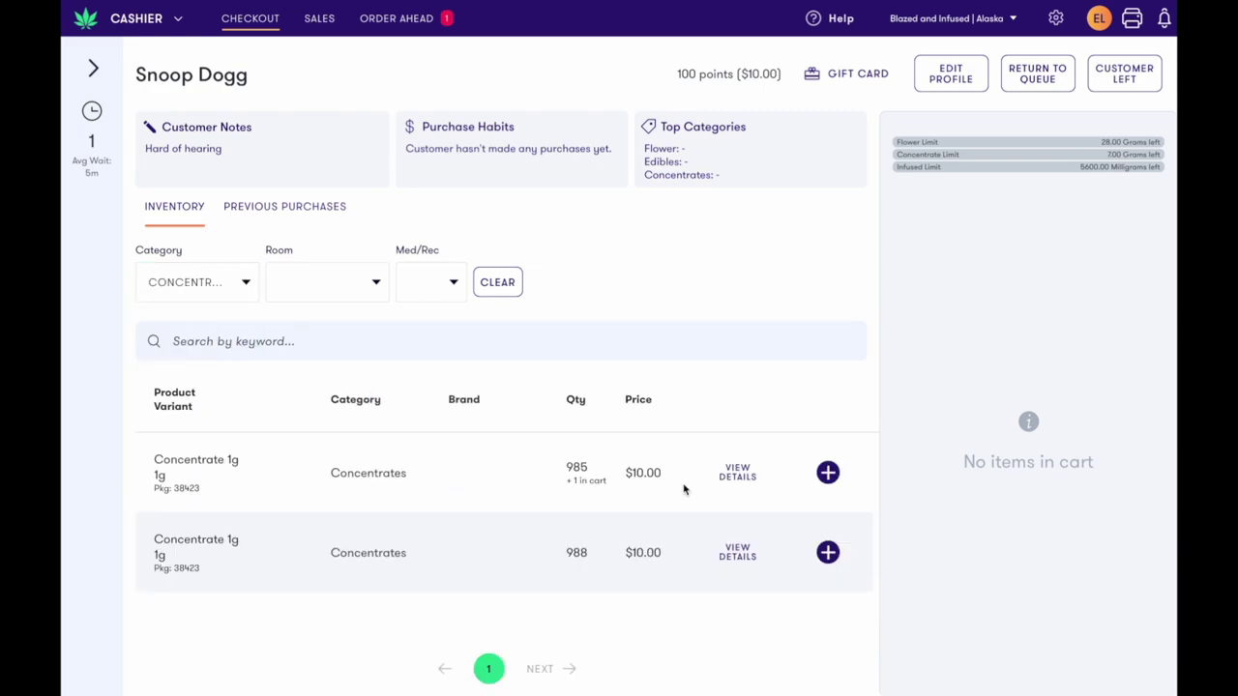
{"action": "left_click", "coordinate": [827, 474]}
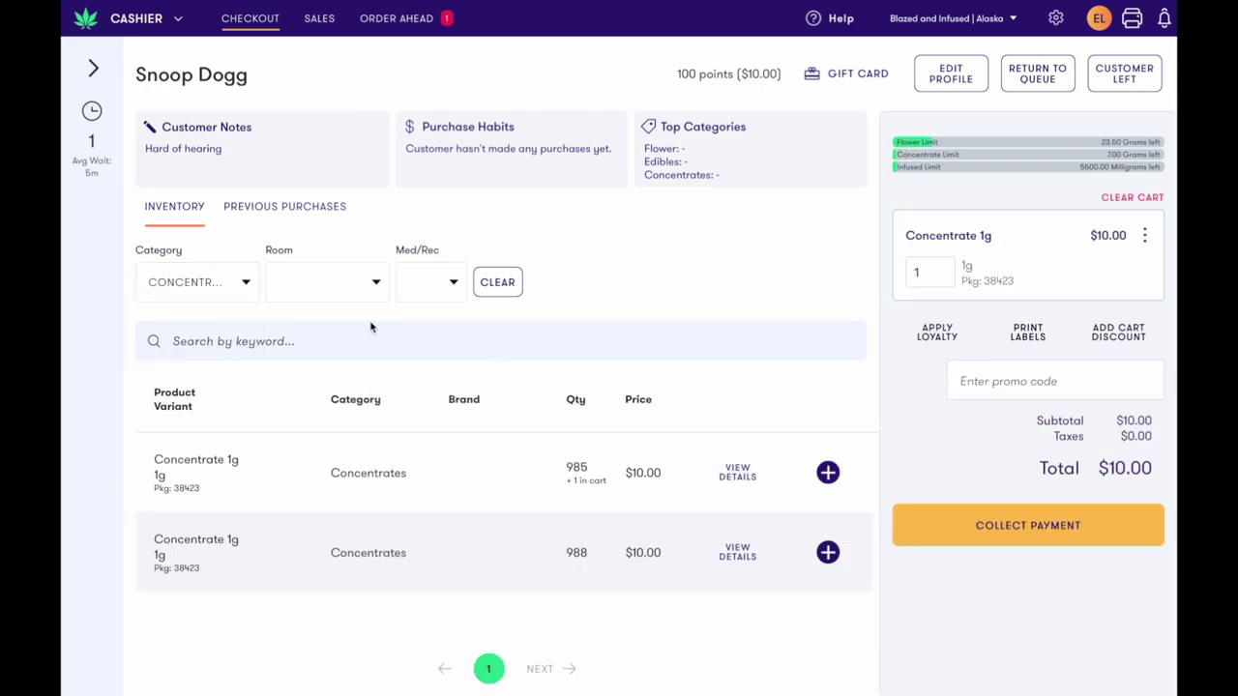
Filter the inventory to Flower products
{"action": "left_click", "coordinate": [244, 283]}
{"action": "scroll", "coordinate": [205, 444], "scroll_direction": "down", "scroll_amount": 2}
{"action": "left_click", "coordinate": [203, 398]}
{"action": "scroll", "coordinate": [246, 436], "scroll_direction": "down", "scroll_amount": 3}
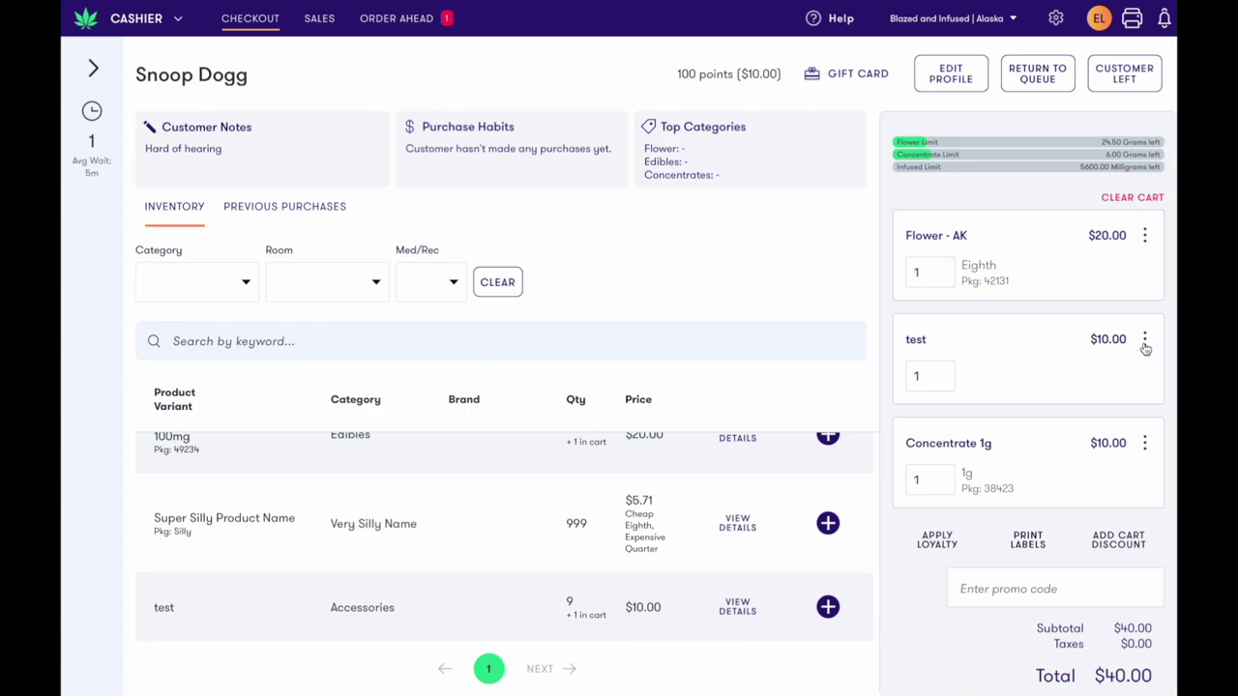
Apply a 5% 'almost expired' discount to the test item, authorised with the PIN
{"action": "left_click", "coordinate": [1144, 342]}
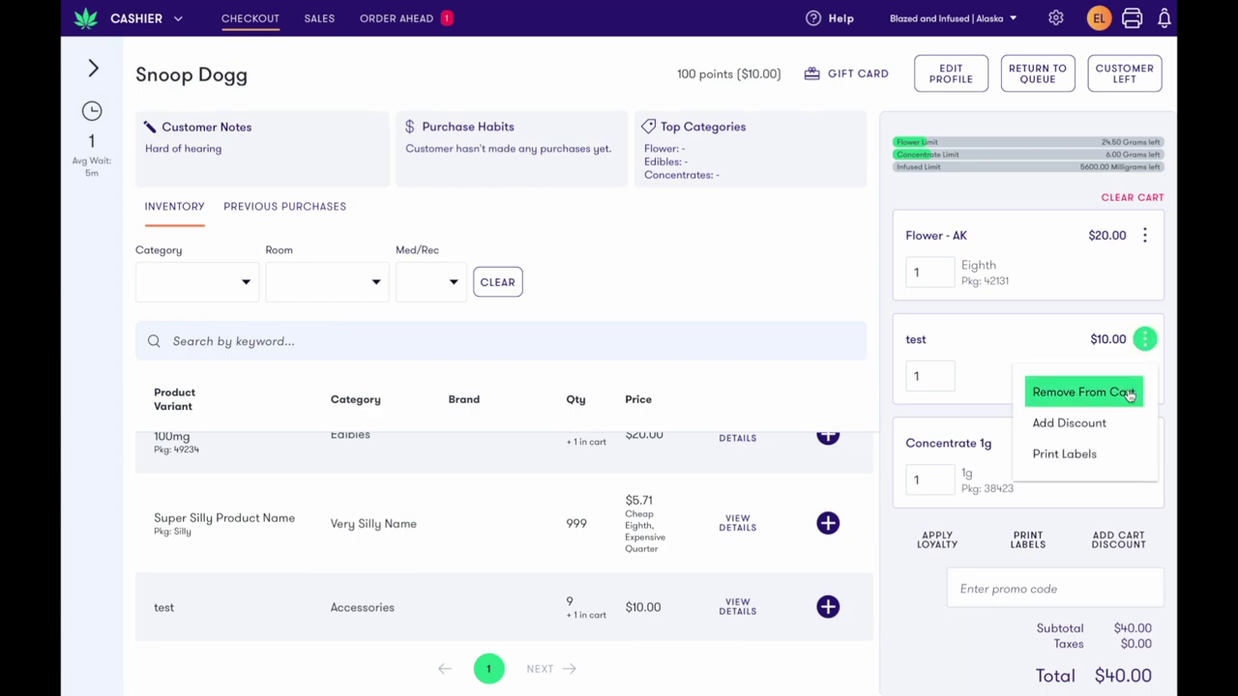
{"action": "left_click", "coordinate": [1128, 424]}
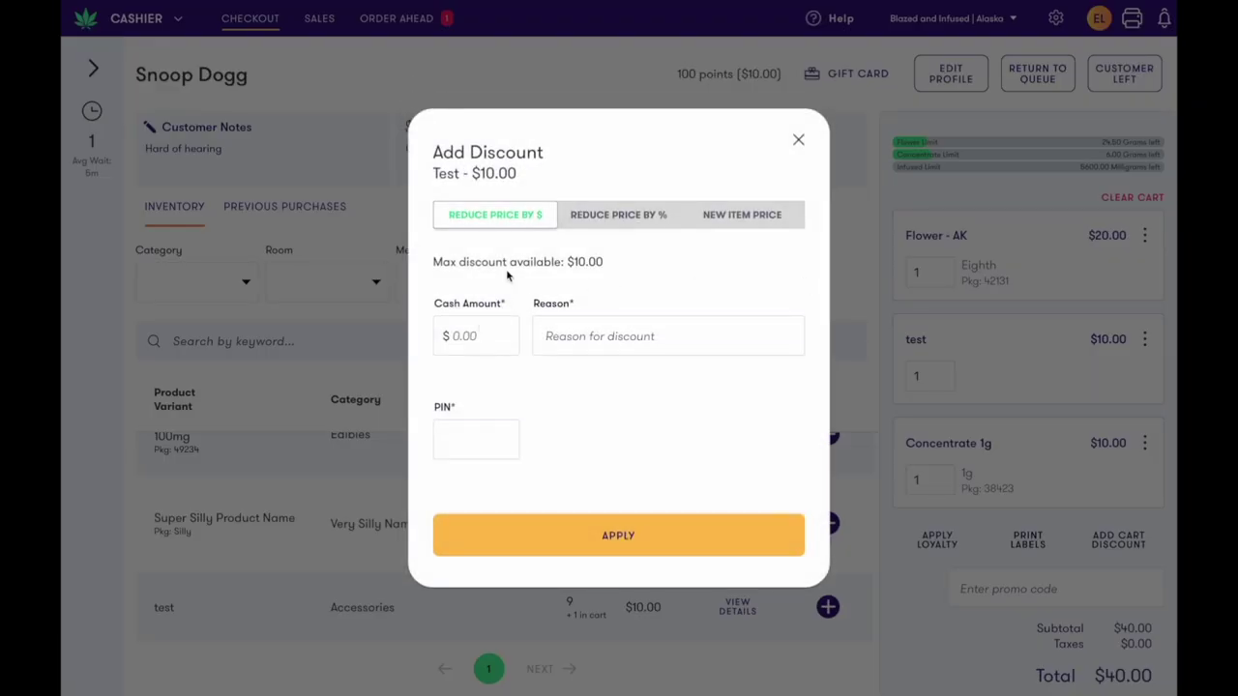
{"action": "left_click", "coordinate": [588, 213]}
{"action": "left_click", "coordinate": [483, 315]}
{"action": "type", "text": "5"}
{"action": "left_click", "coordinate": [591, 317]}
{"action": "type", "text": "almos"}
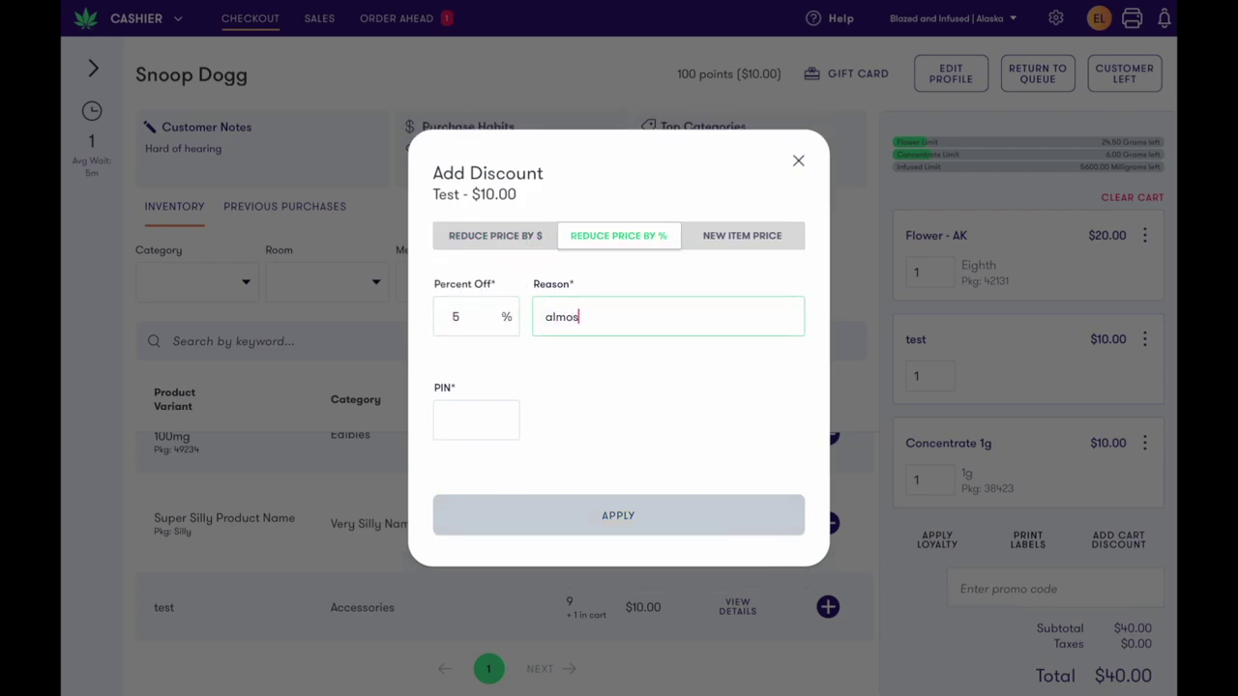
{"action": "type", "text": "t expired"}
{"action": "left_click", "coordinate": [480, 423]}
{"action": "type", "text": "1234"}
{"action": "left_click", "coordinate": [583, 522]}
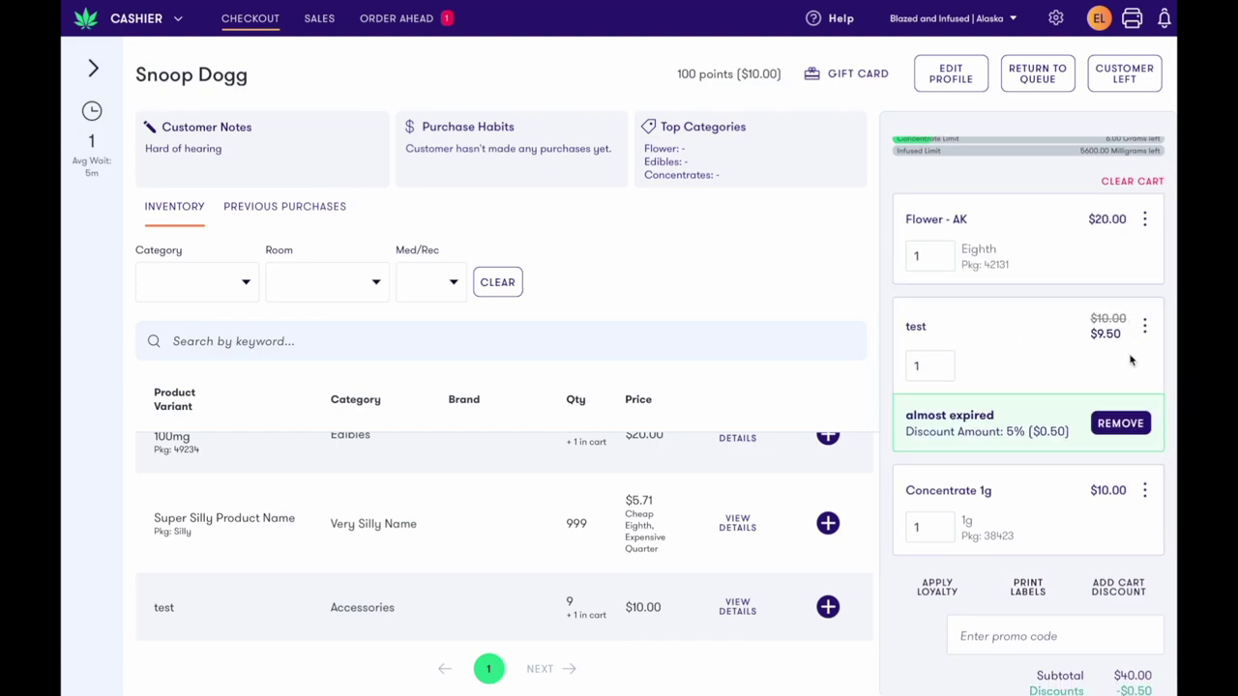
Check the test item's options again and close them without changes
{"action": "left_click", "coordinate": [1145, 328]}
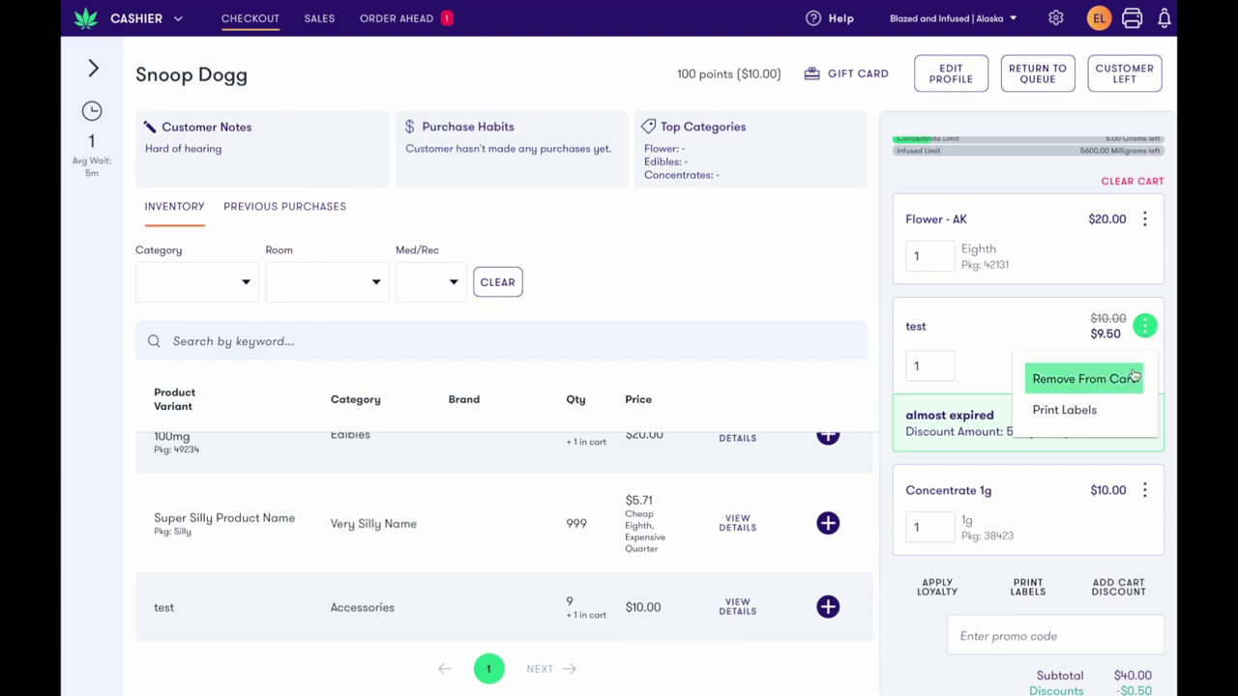
{"action": "left_click", "coordinate": [1021, 330]}
{"action": "scroll", "coordinate": [1021, 330], "scroll_direction": "down", "scroll_amount": 1}
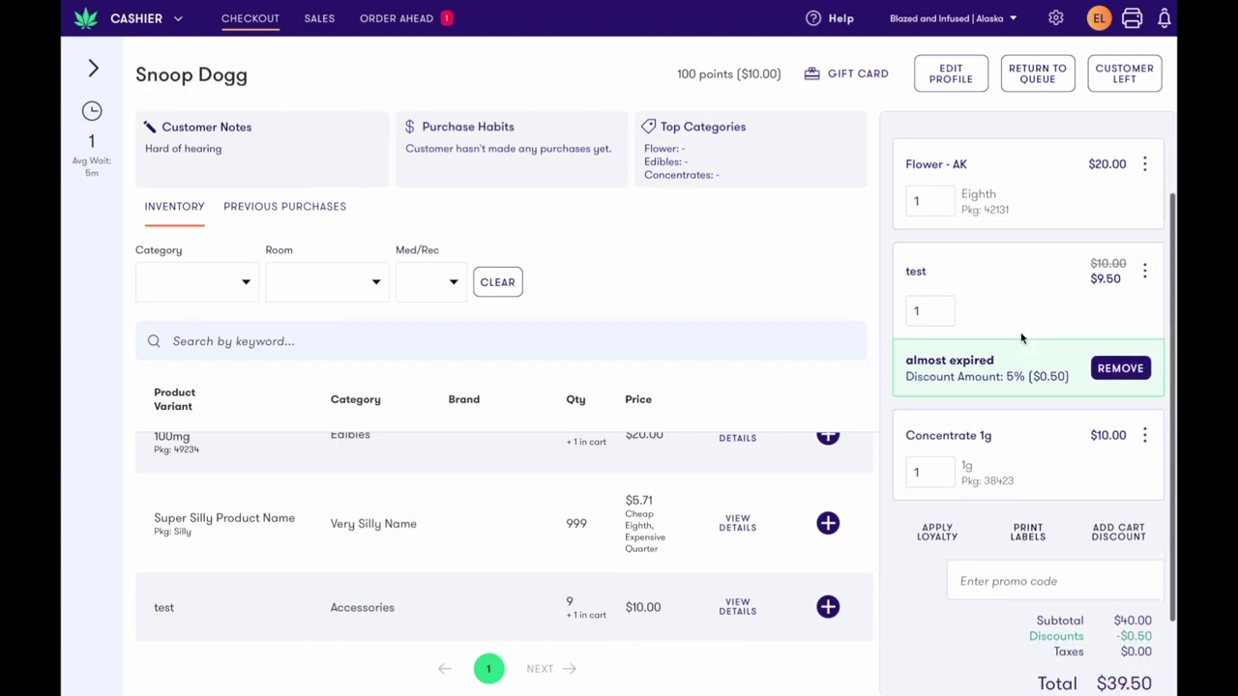
Redeem 50 of the customer's 100 loyalty points for $5.00 off, totalling $34.50
{"action": "left_click", "coordinate": [952, 489]}
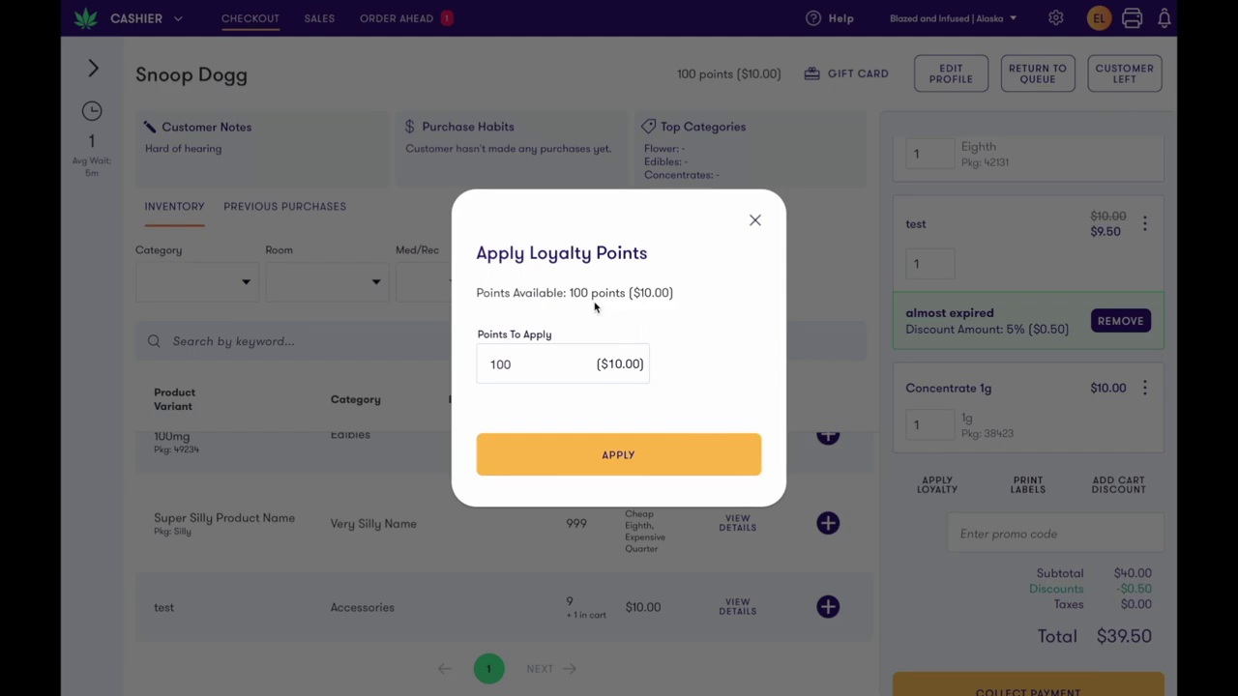
{"action": "left_click", "coordinate": [552, 359]}
{"action": "key", "text": "BackSpace"}
{"action": "key", "text": "BackSpace"}
{"action": "key", "text": "BackSpace"}
{"action": "type", "text": "50"}
{"action": "left_click", "coordinate": [638, 450]}
{"action": "scroll", "coordinate": [951, 416], "scroll_direction": "down", "scroll_amount": 1}
{"action": "scroll", "coordinate": [951, 415], "scroll_direction": "up", "scroll_amount": 3}
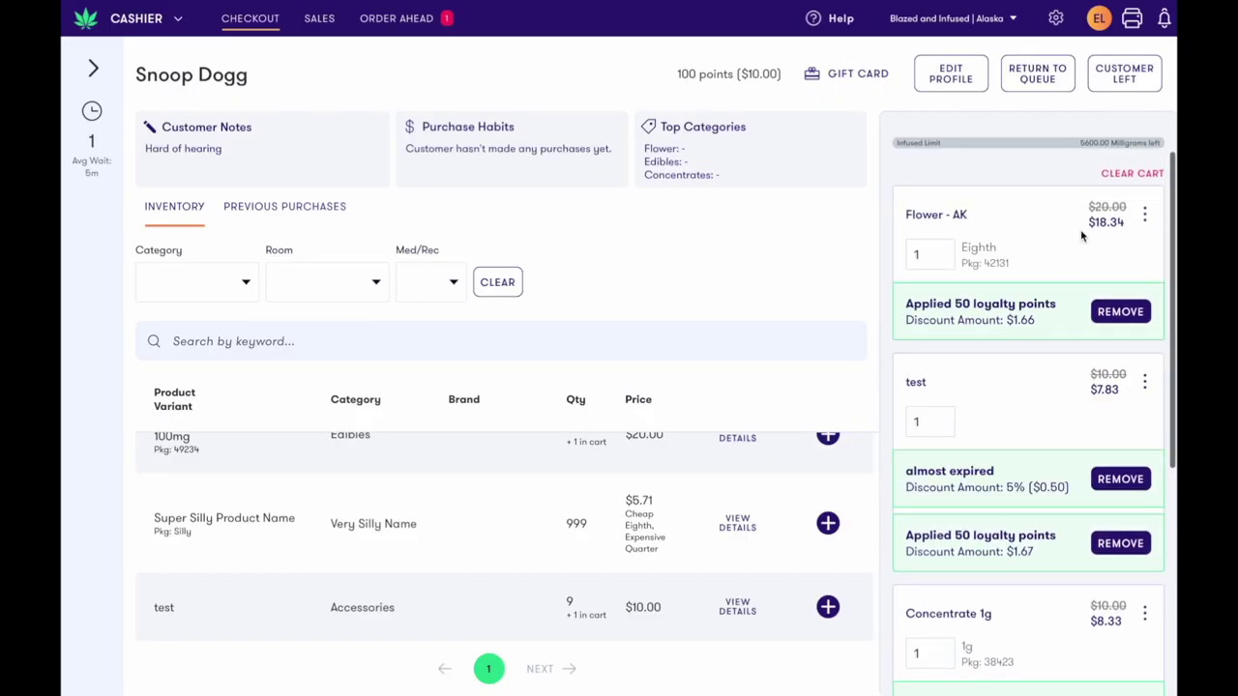
{"action": "scroll", "coordinate": [1079, 240], "scroll_direction": "down", "scroll_amount": 3}
{"action": "scroll", "coordinate": [1080, 247], "scroll_direction": "down", "scroll_amount": 5}
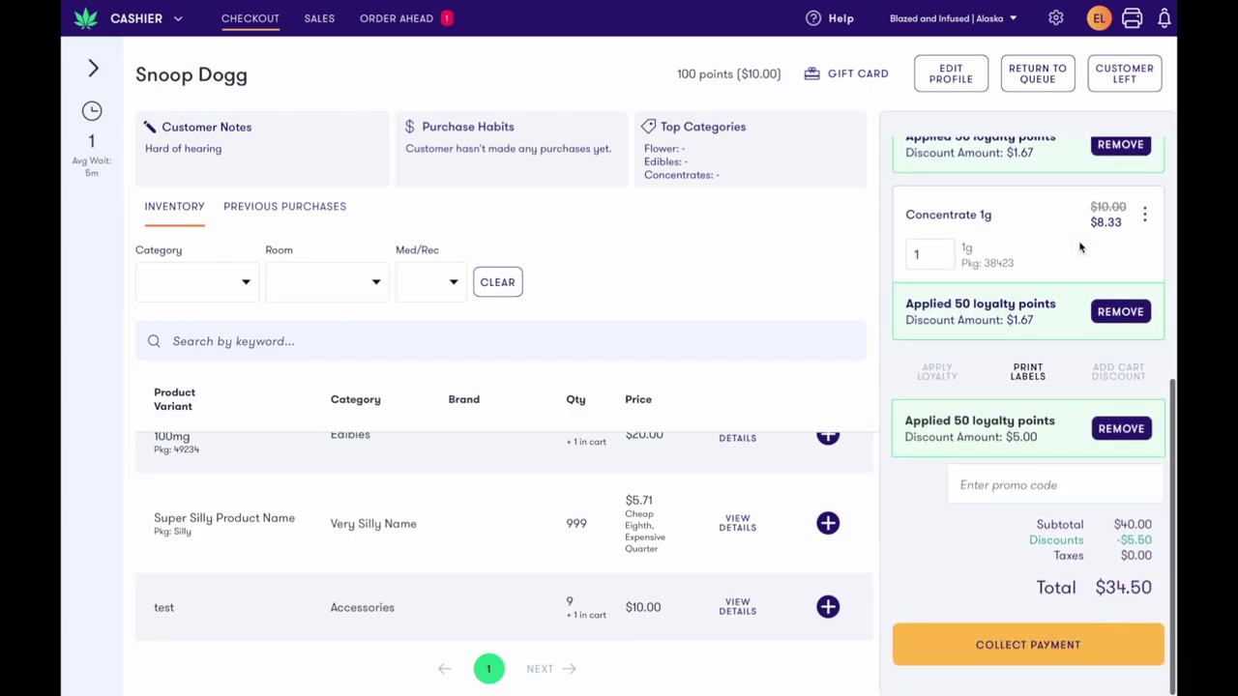
{"action": "scroll", "coordinate": [1080, 248], "scroll_direction": "up", "scroll_amount": 7}
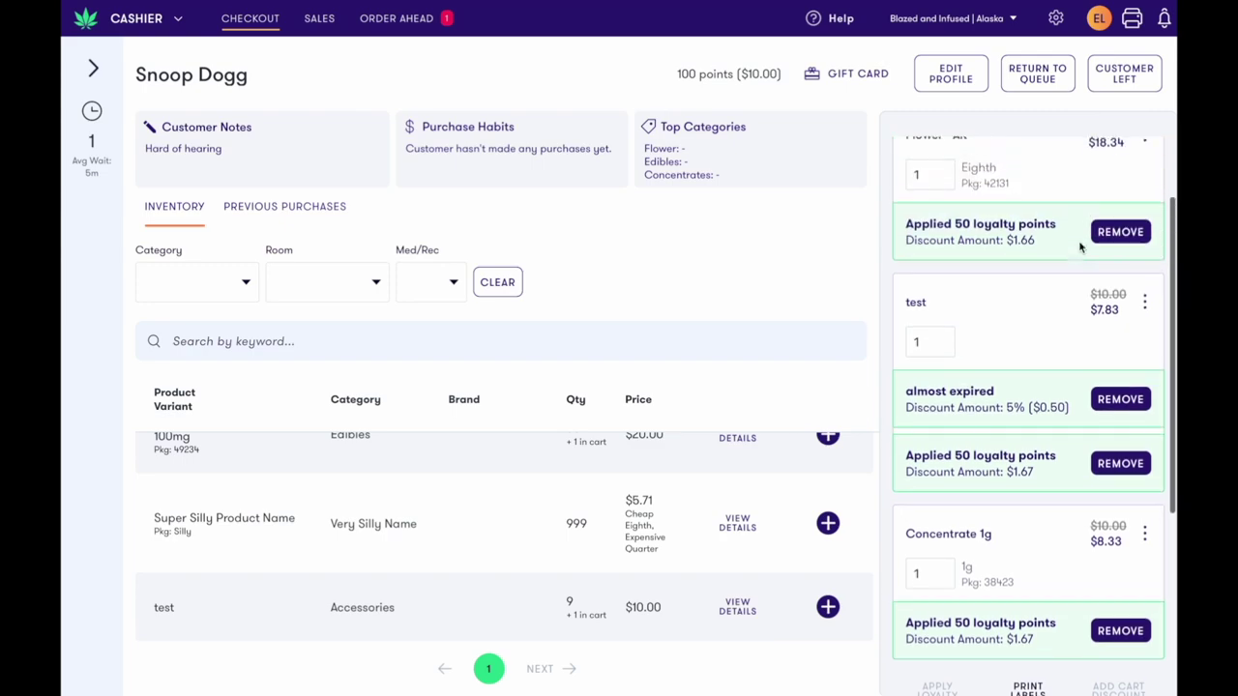
{"action": "scroll", "coordinate": [1080, 248], "scroll_direction": "up", "scroll_amount": 2}
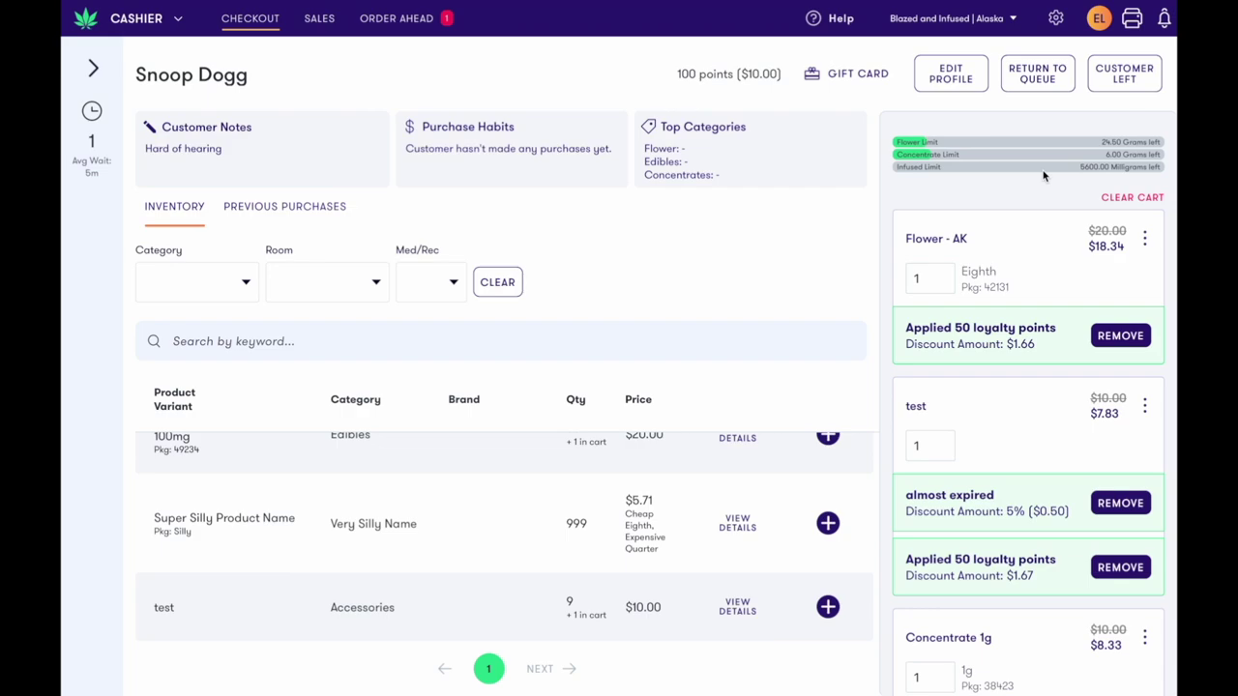
{"action": "scroll", "coordinate": [1044, 176], "scroll_direction": "down", "scroll_amount": 4}
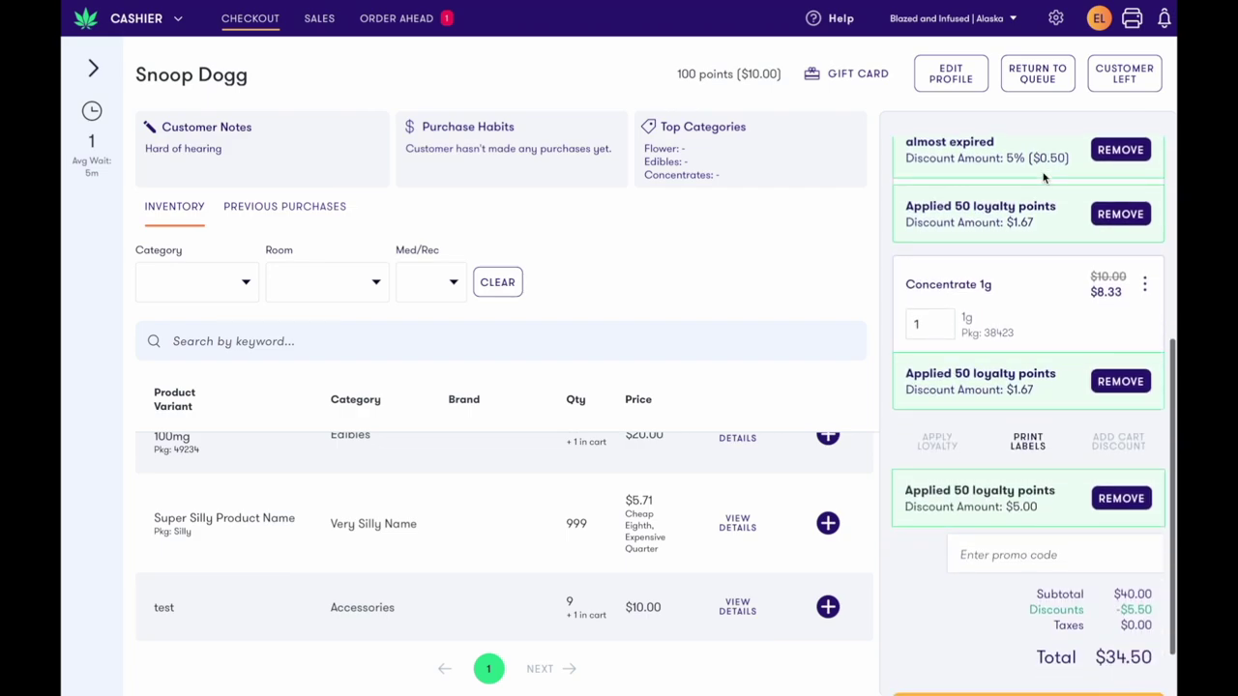
{"action": "scroll", "coordinate": [1043, 176], "scroll_direction": "down", "scroll_amount": 2}
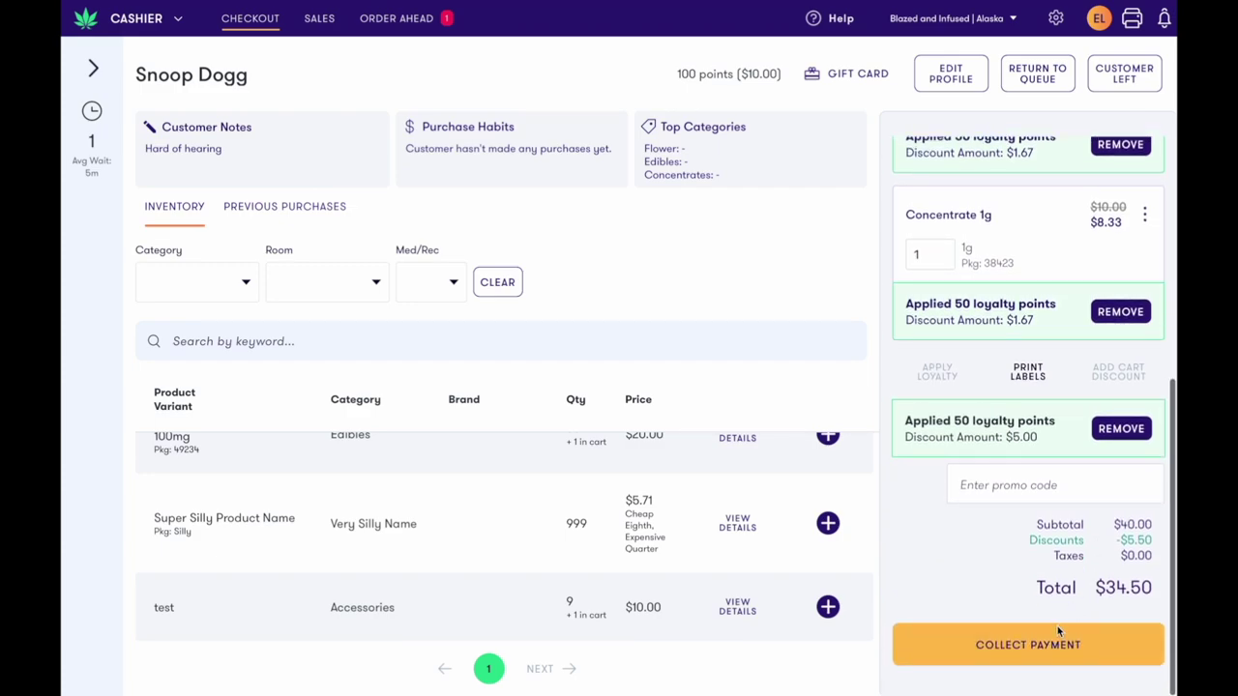
Take $50 cash against the $34.50 total, leaving $15.50 change due
{"action": "left_click", "coordinate": [1054, 643]}
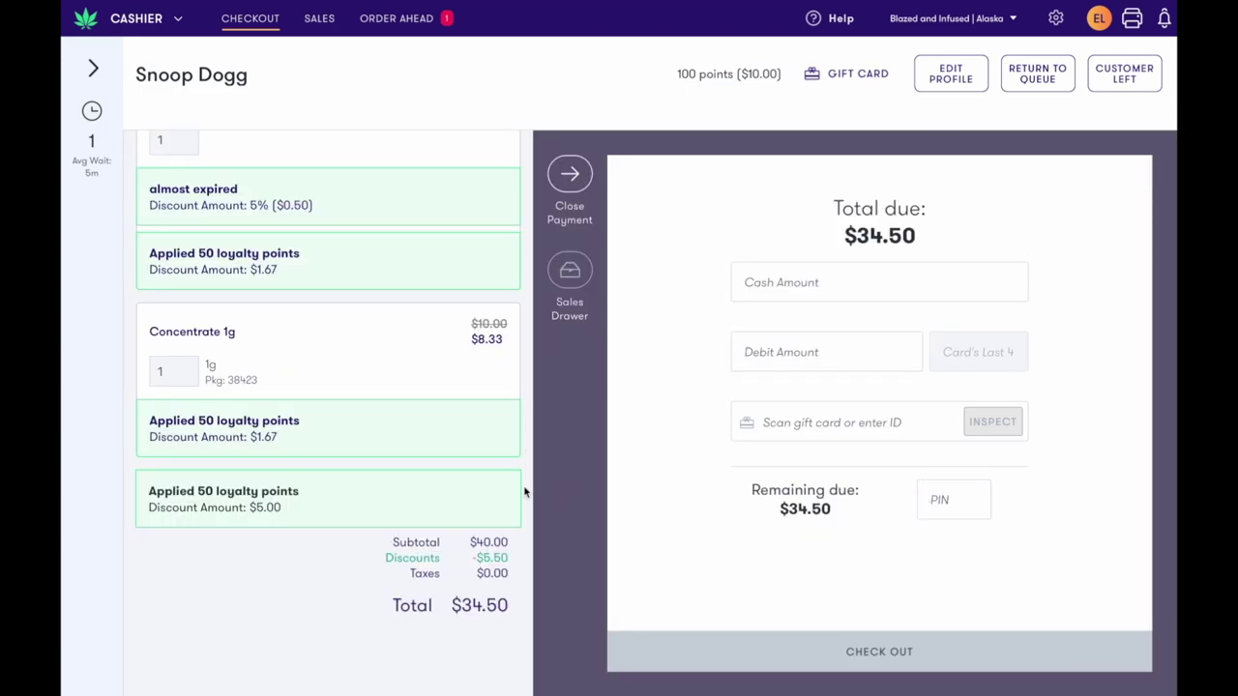
{"action": "scroll", "coordinate": [500, 496], "scroll_direction": "up", "scroll_amount": 1}
{"action": "scroll", "coordinate": [500, 496], "scroll_direction": "up", "scroll_amount": 3}
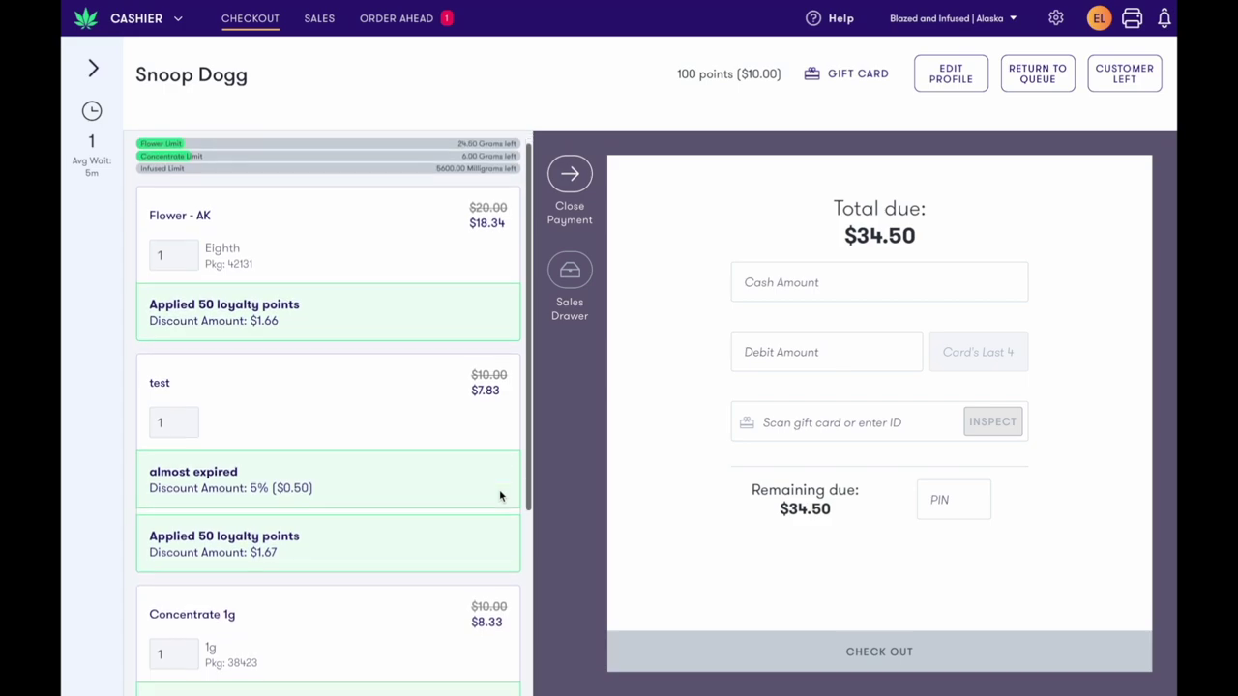
{"action": "scroll", "coordinate": [499, 495], "scroll_direction": "up", "scroll_amount": 1}
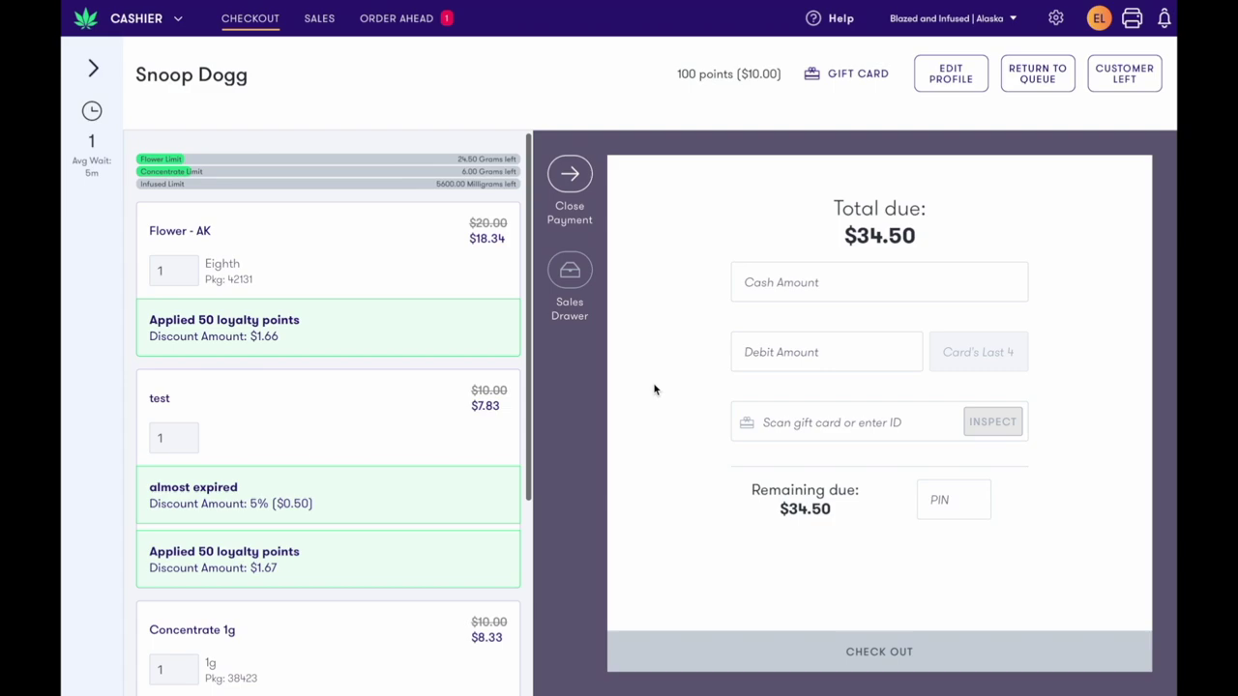
{"action": "left_click", "coordinate": [794, 291]}
{"action": "type", "text": "50"}
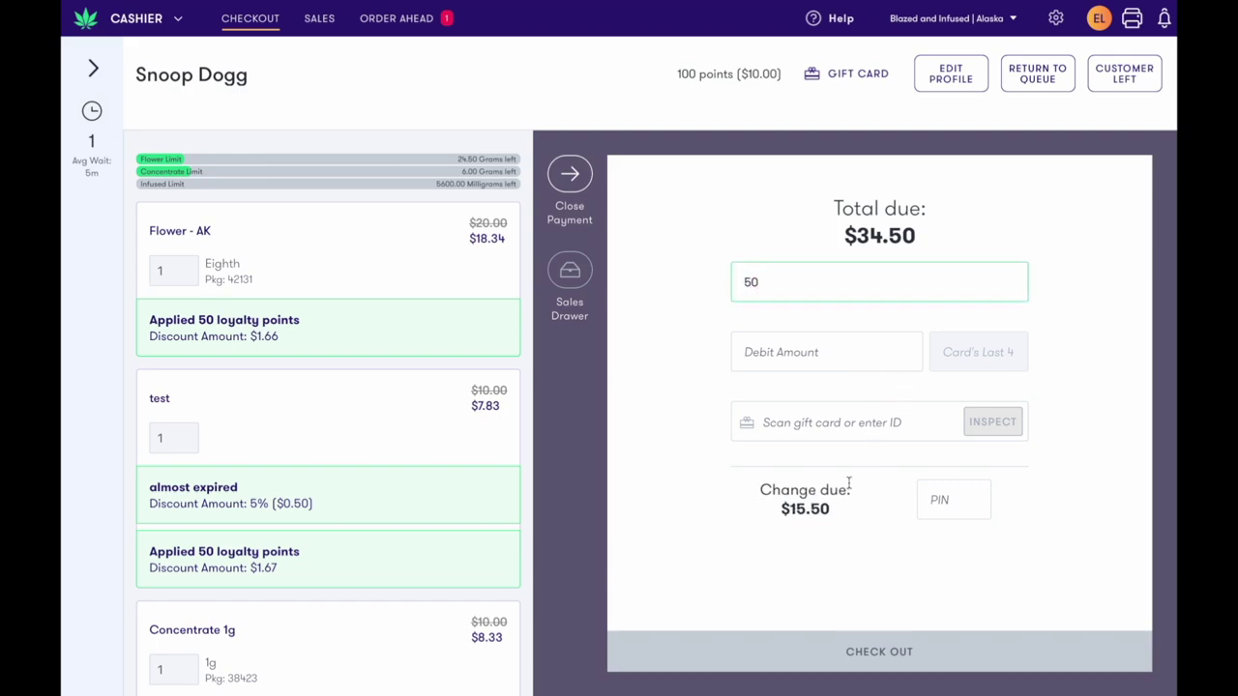
Enter the staff PIN and attempt checkout, re-entering the PIN after it's rejected
{"action": "left_click", "coordinate": [934, 501]}
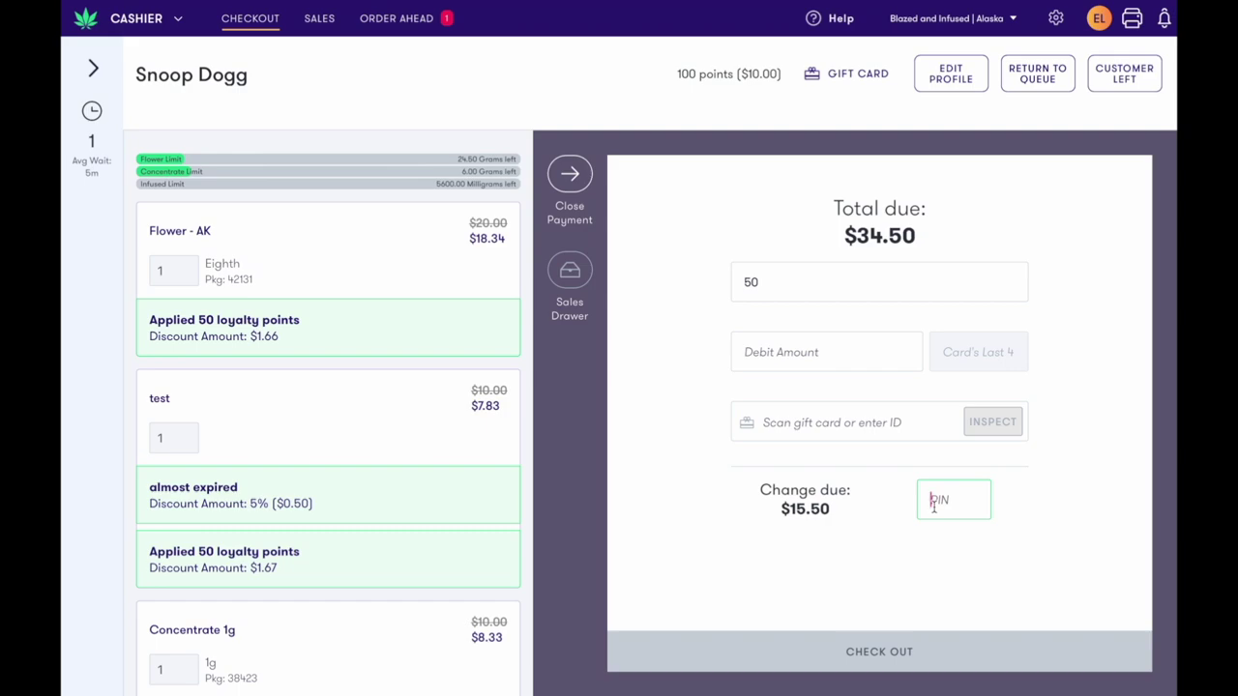
{"action": "type", "text": "1"}
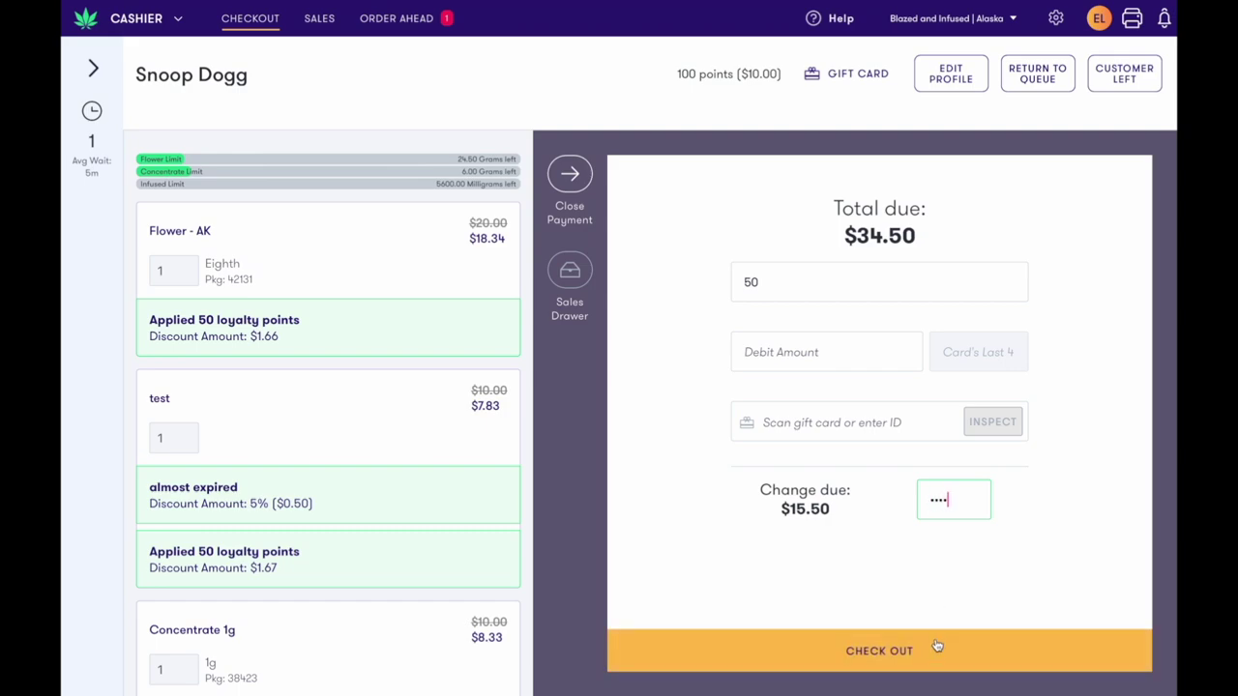
{"action": "left_click", "coordinate": [935, 651]}
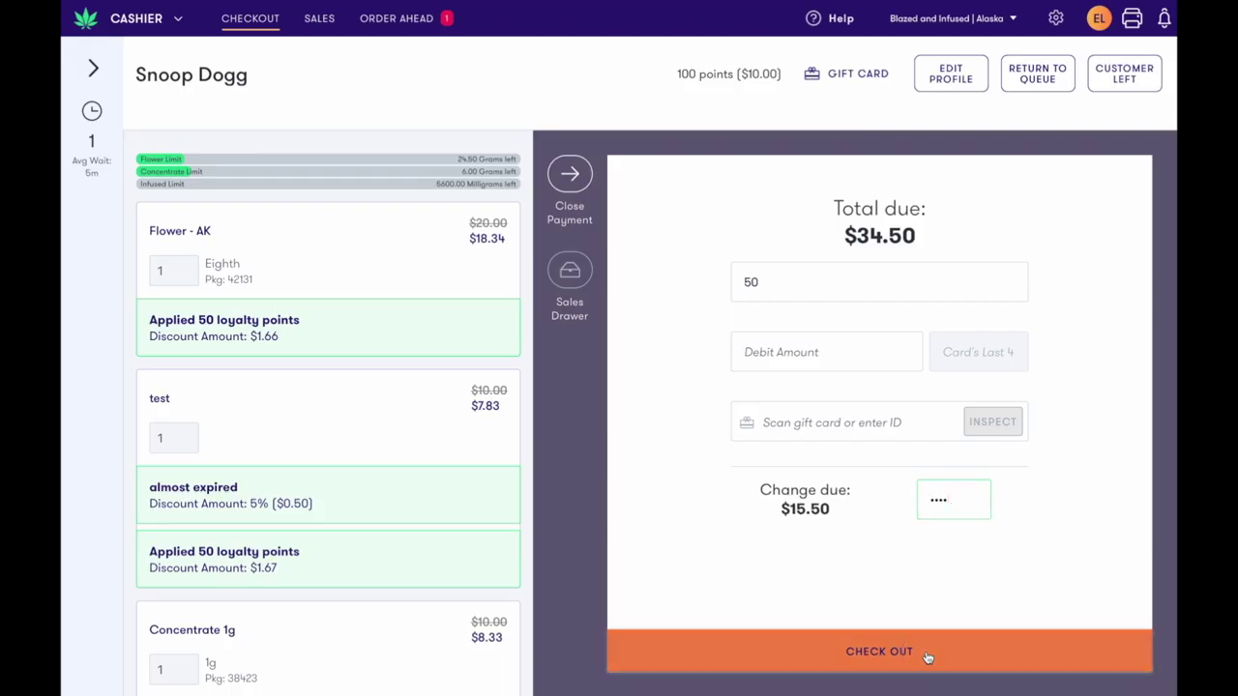
{"action": "left_click", "coordinate": [975, 504]}
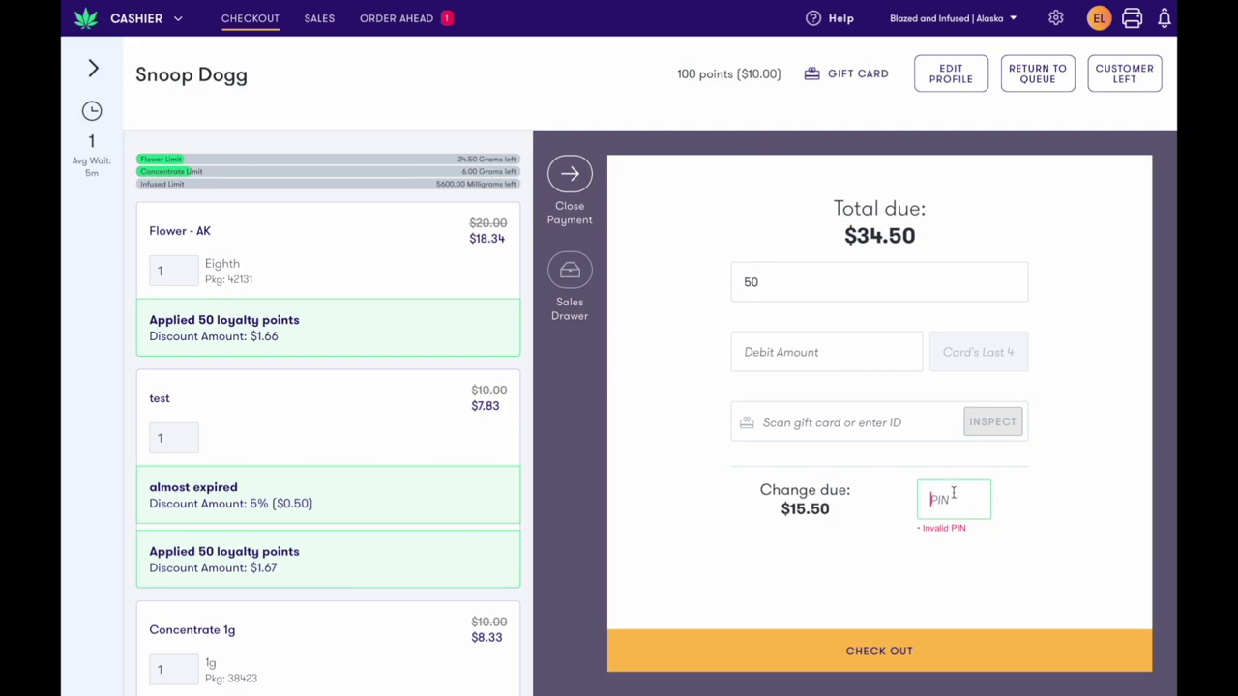
Finish the $34.50 checkout with the staff PIN and email the receipt to the customer's address
{"action": "type", "text": "123"}
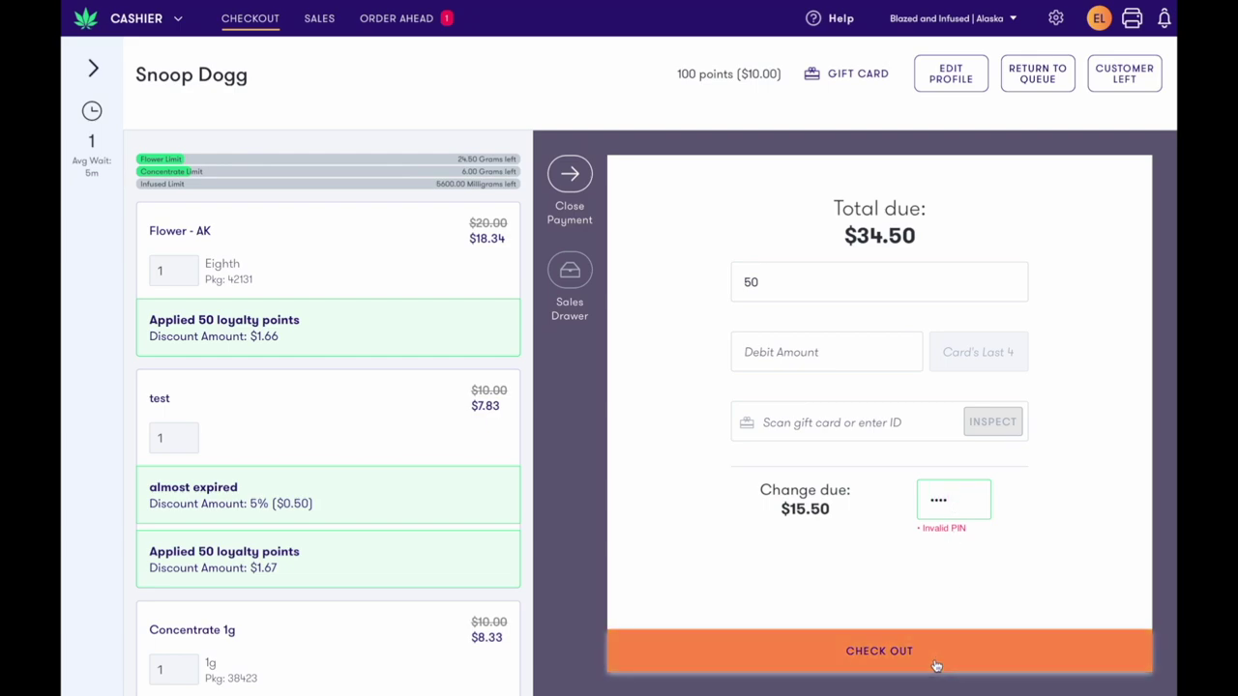
{"action": "left_click", "coordinate": [948, 648]}
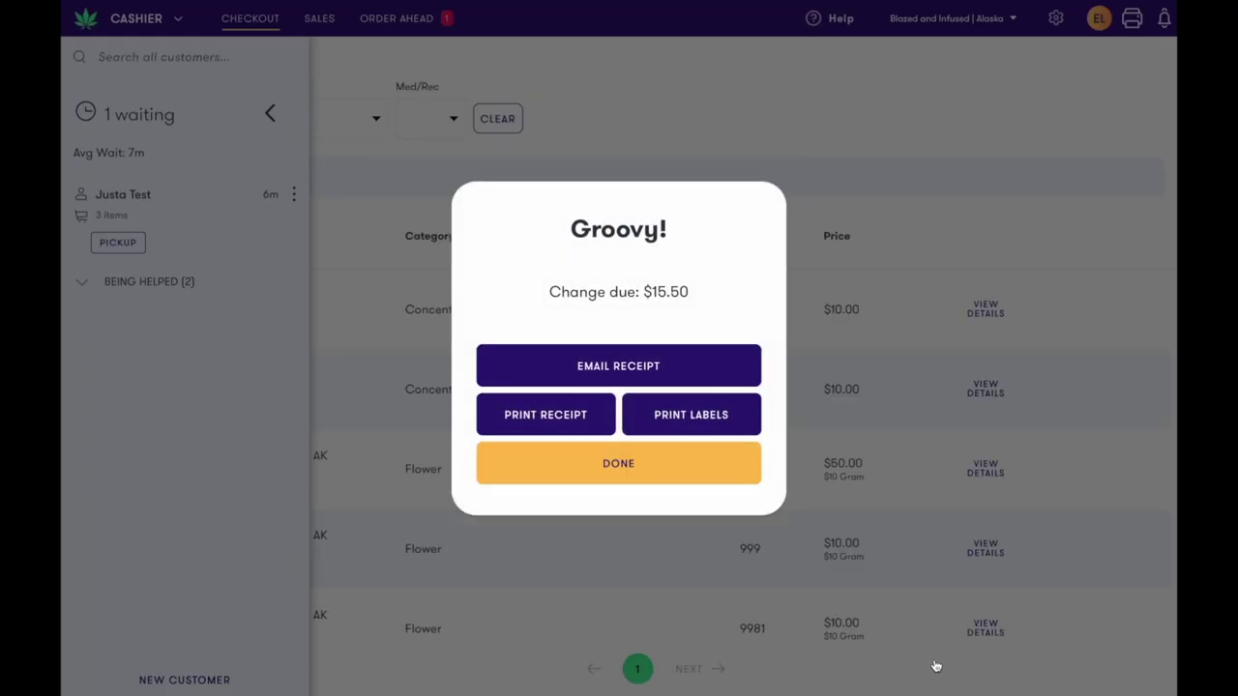
{"action": "left_click", "coordinate": [731, 376]}
{"action": "left_click", "coordinate": [700, 346]}
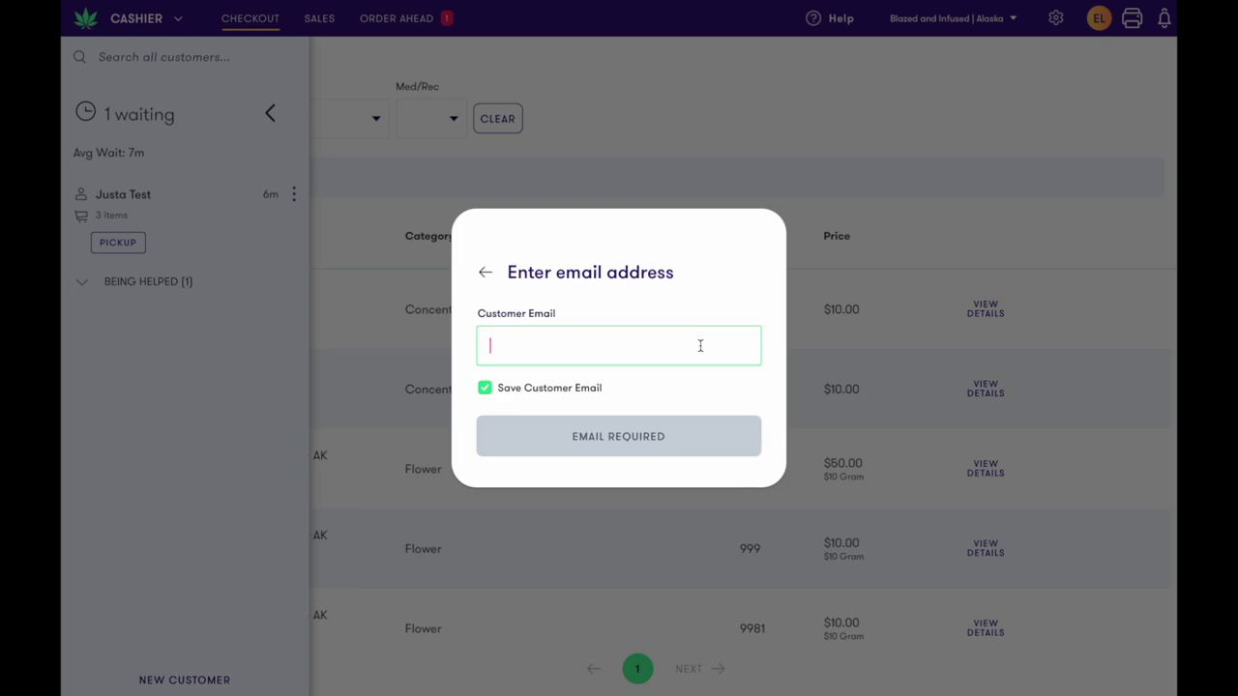
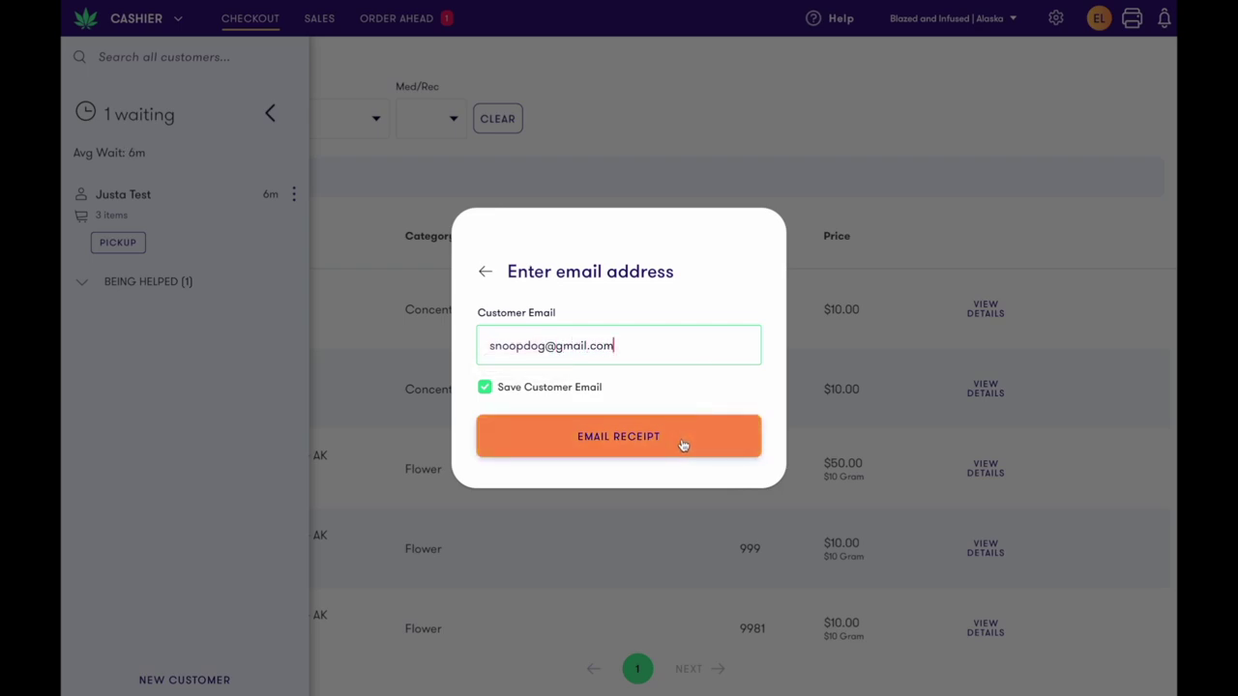
{"action": "left_click", "coordinate": [683, 445]}
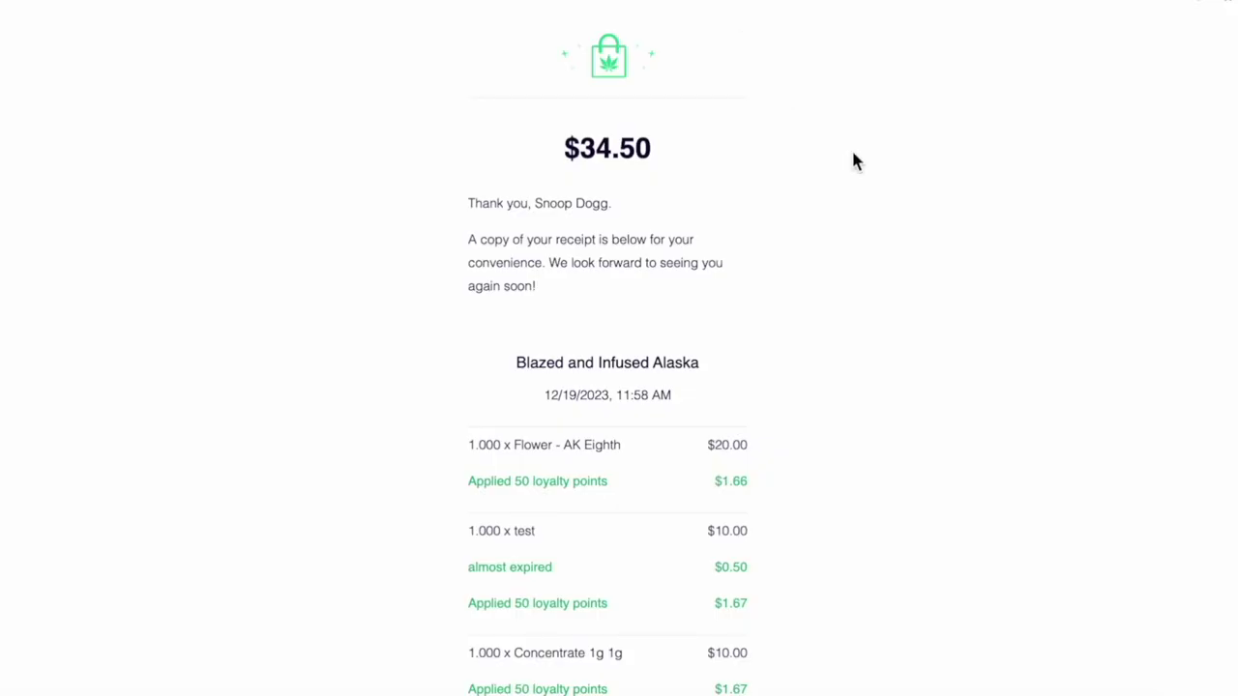
{"action": "scroll", "coordinate": [853, 162], "scroll_direction": "down", "scroll_amount": 5}
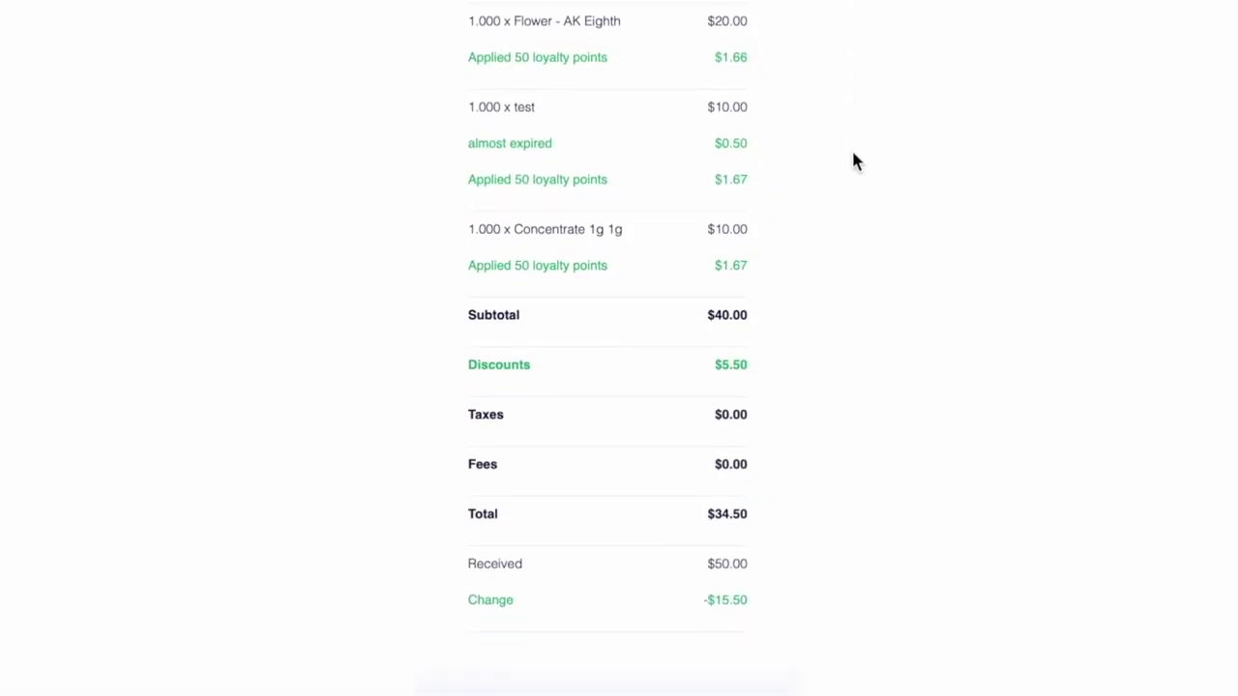
{"action": "scroll", "coordinate": [852, 162], "scroll_direction": "down", "scroll_amount": 2}
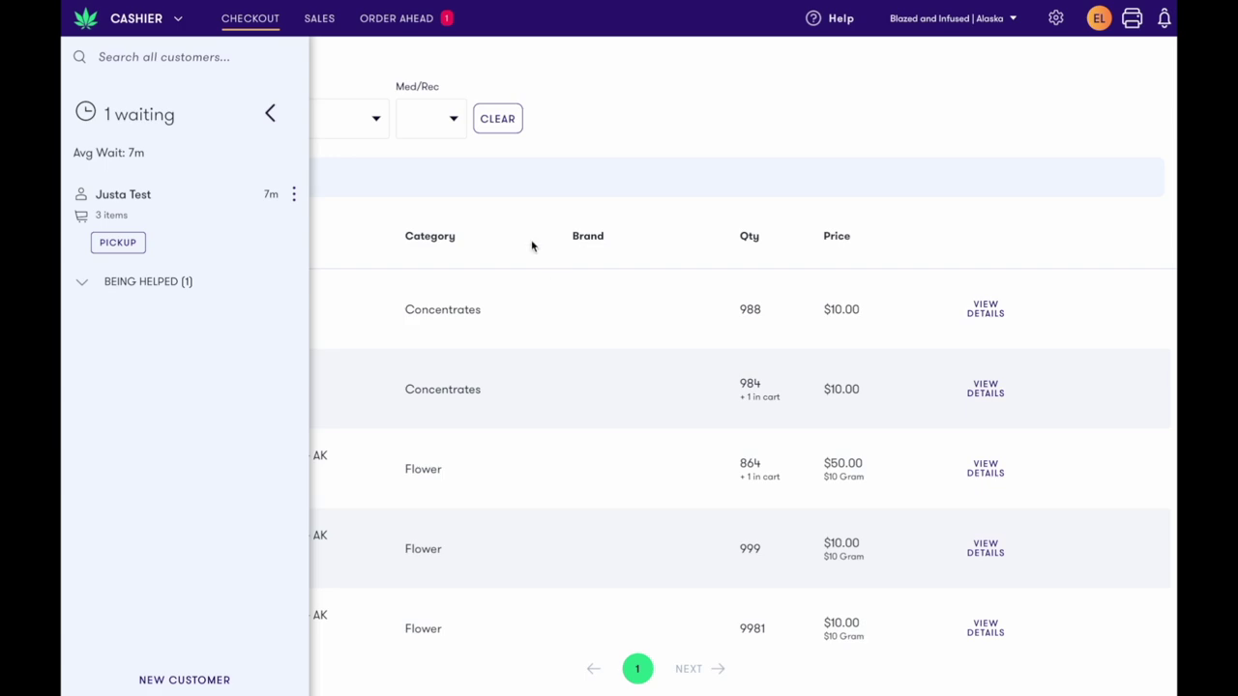
Review the 11:58am $34.50 sale in Sales and start its refund
{"action": "left_click", "coordinate": [320, 31]}
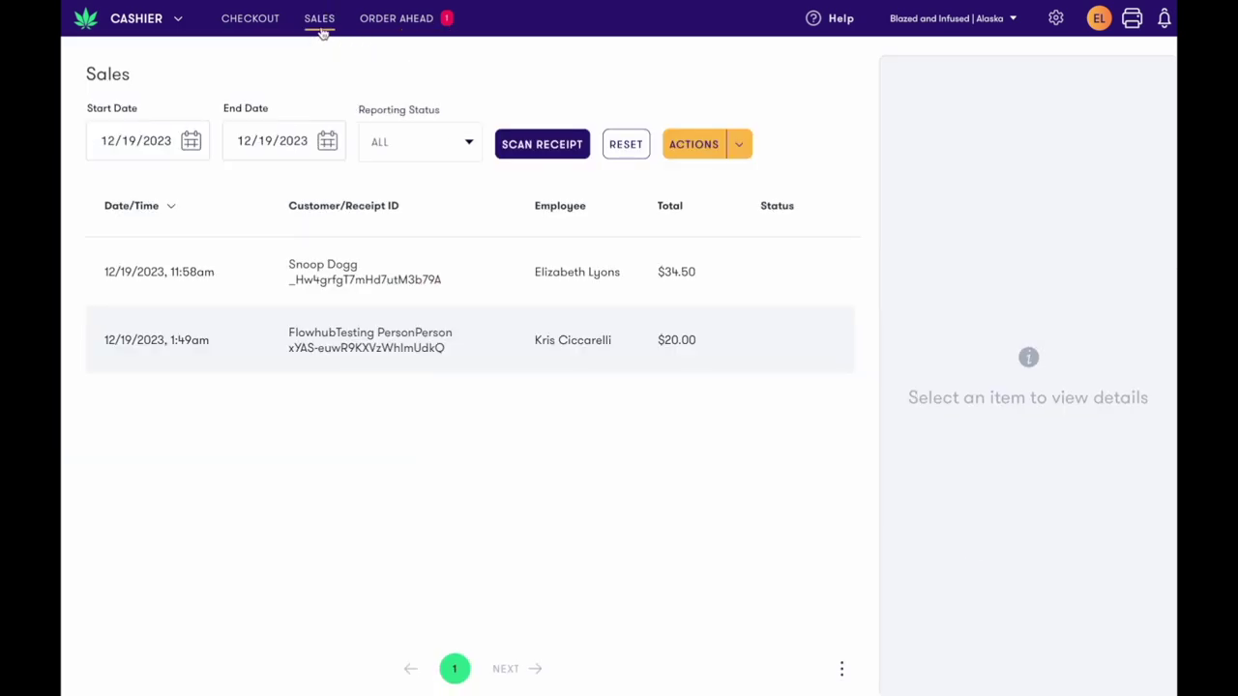
{"action": "left_click", "coordinate": [359, 271]}
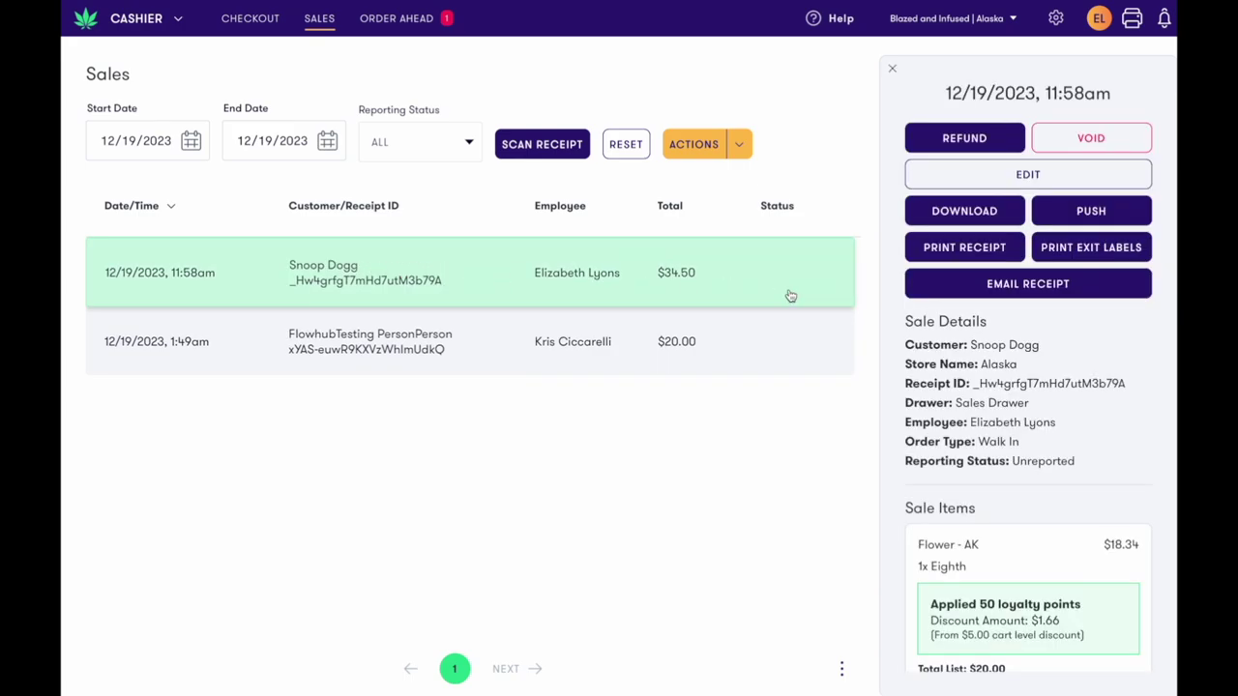
{"action": "scroll", "coordinate": [1002, 341], "scroll_direction": "down", "scroll_amount": 2}
{"action": "scroll", "coordinate": [1003, 342], "scroll_direction": "down", "scroll_amount": 4}
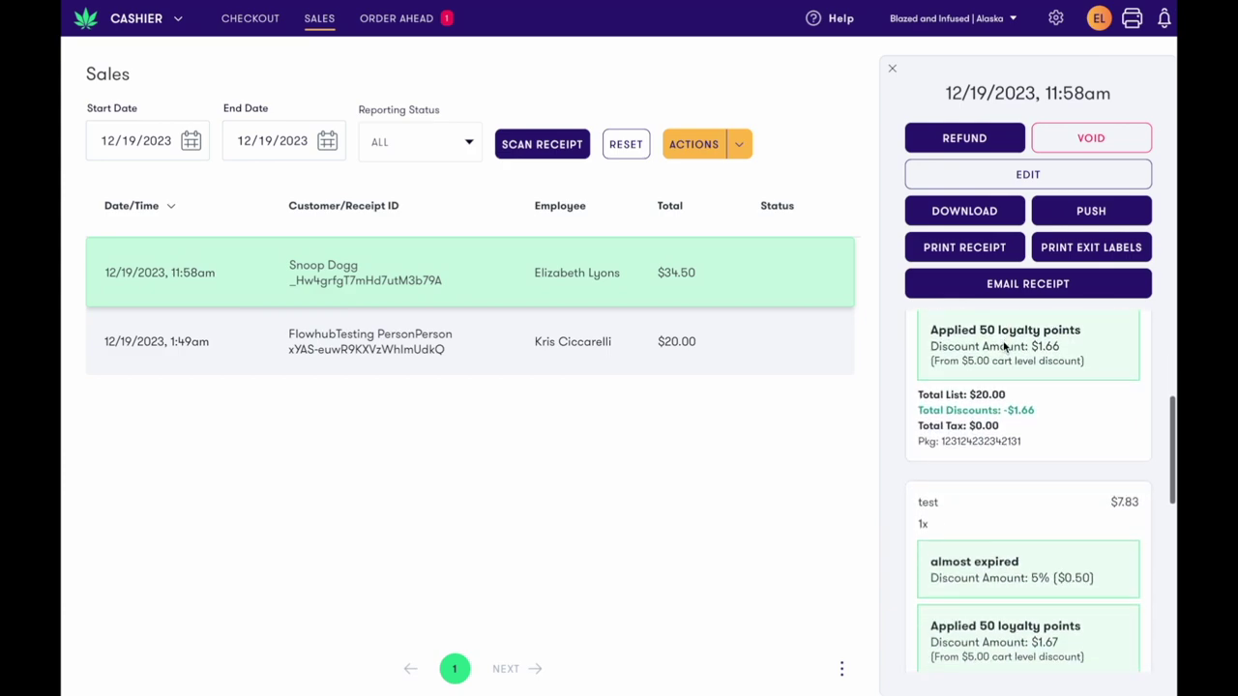
{"action": "scroll", "coordinate": [1003, 342], "scroll_direction": "down", "scroll_amount": 7}
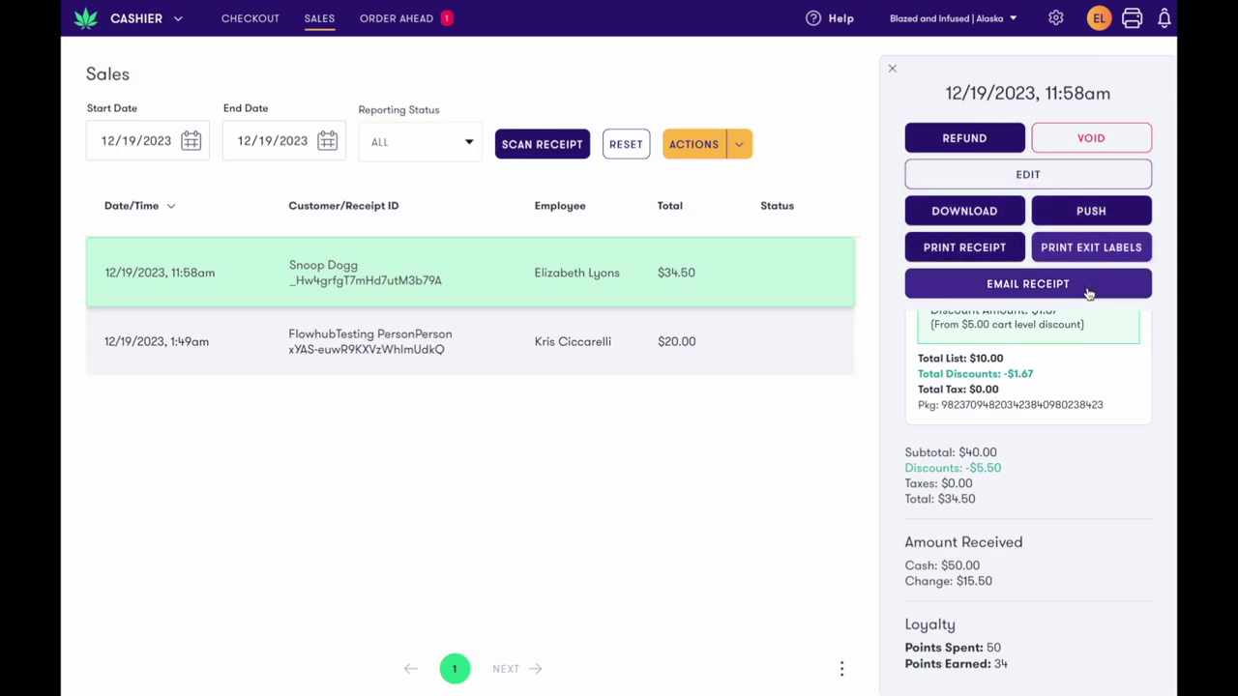
{"action": "left_click", "coordinate": [993, 147]}
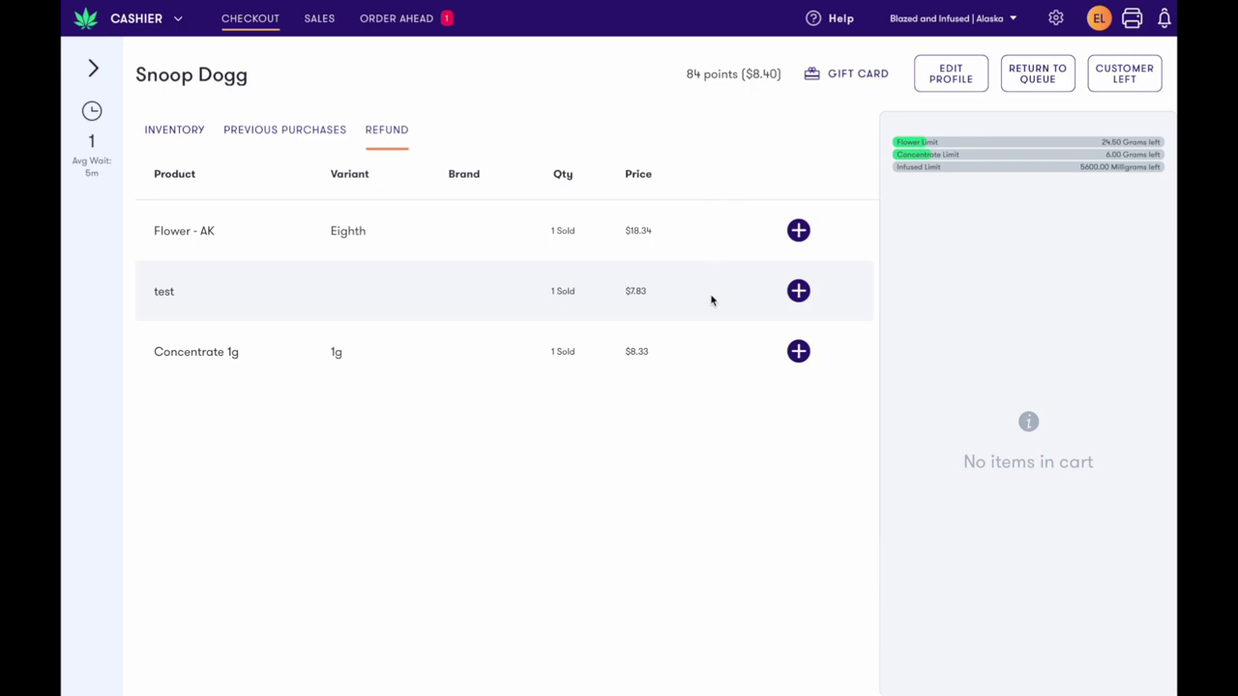
Refund Concentrate 1g back to inventory and add a new $10.00 Concentrate 1g, leaving $1.67 due
{"action": "left_click", "coordinate": [798, 352]}
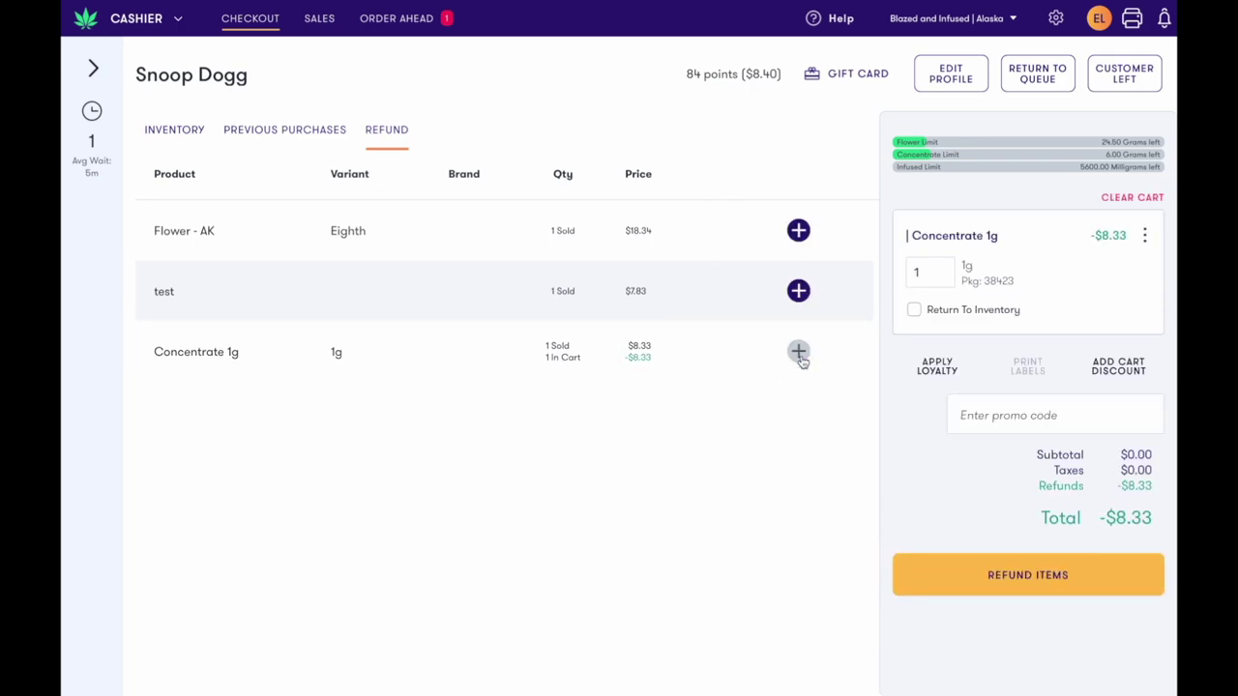
{"action": "left_click", "coordinate": [965, 314]}
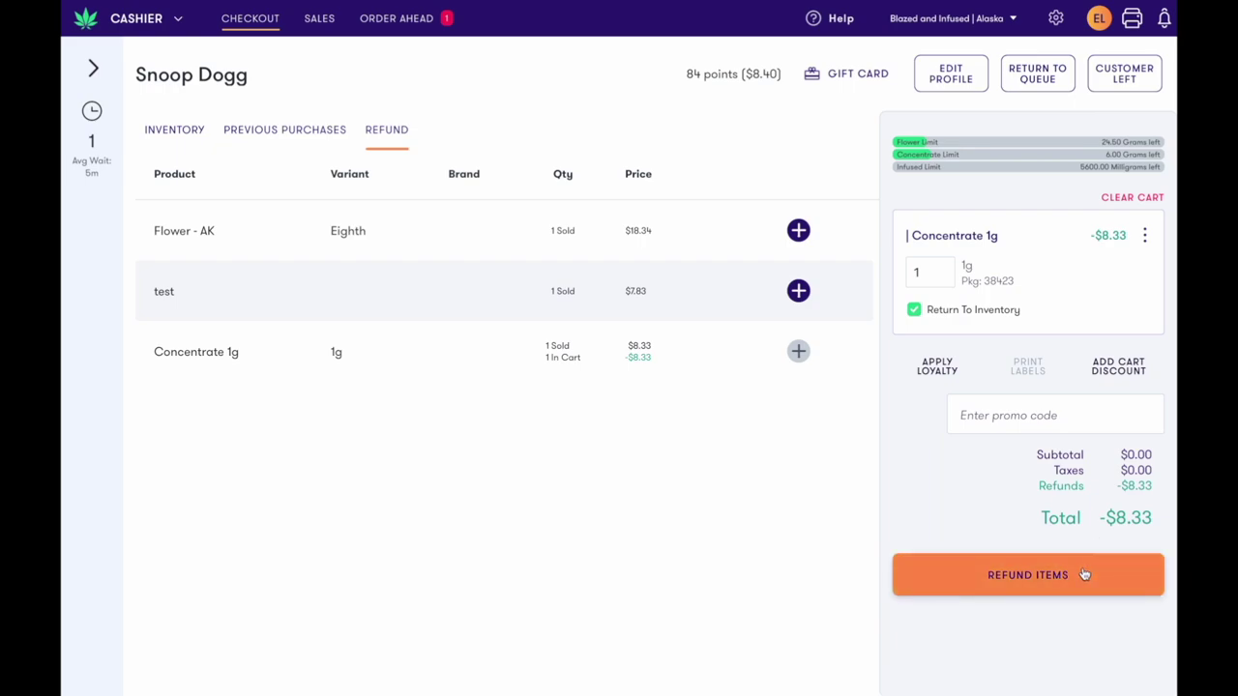
{"action": "left_click", "coordinate": [183, 131]}
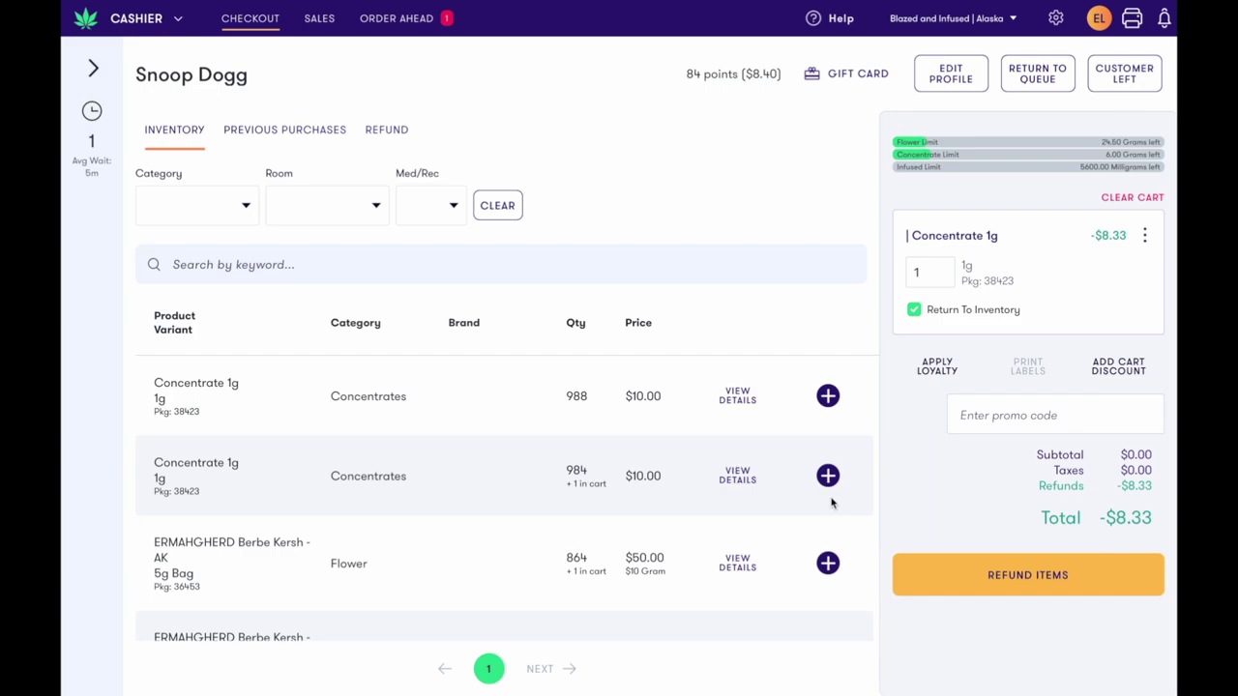
{"action": "left_click", "coordinate": [827, 410]}
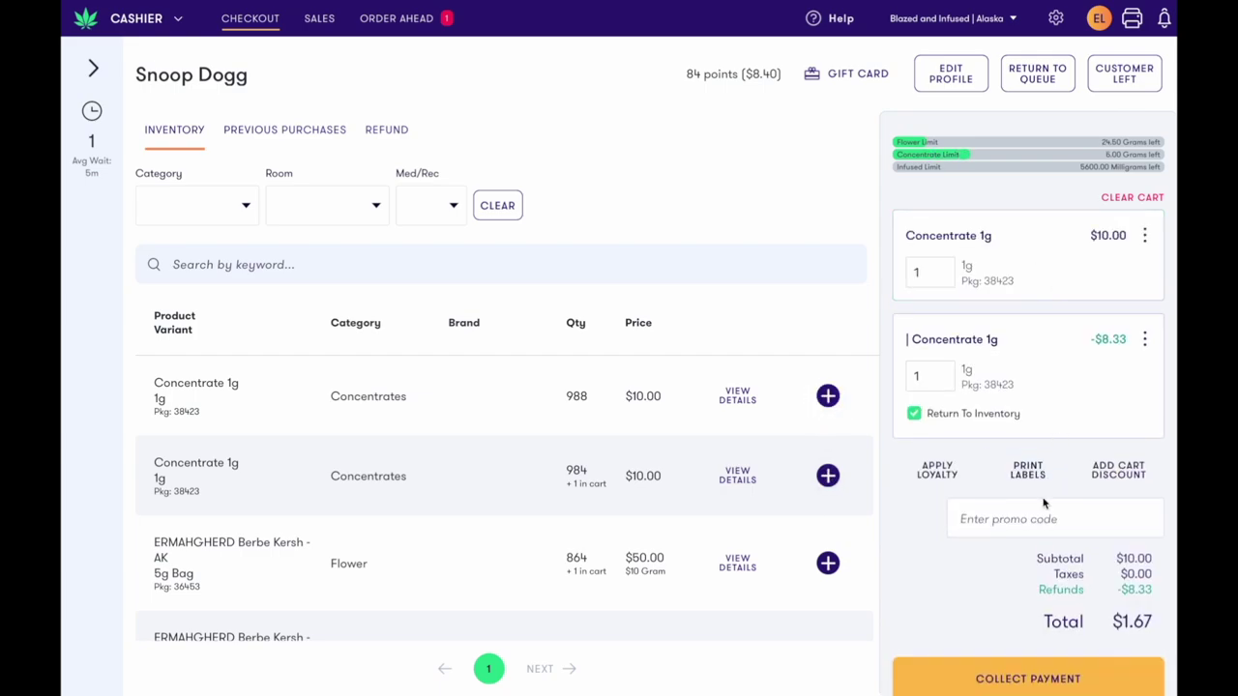
{"action": "scroll", "coordinate": [1045, 503], "scroll_direction": "down", "scroll_amount": 1}
Pay the $1.67 exchange with $2 cash and the staff PIN, then dismiss the Groovy! dialog
{"action": "left_click", "coordinate": [1046, 642]}
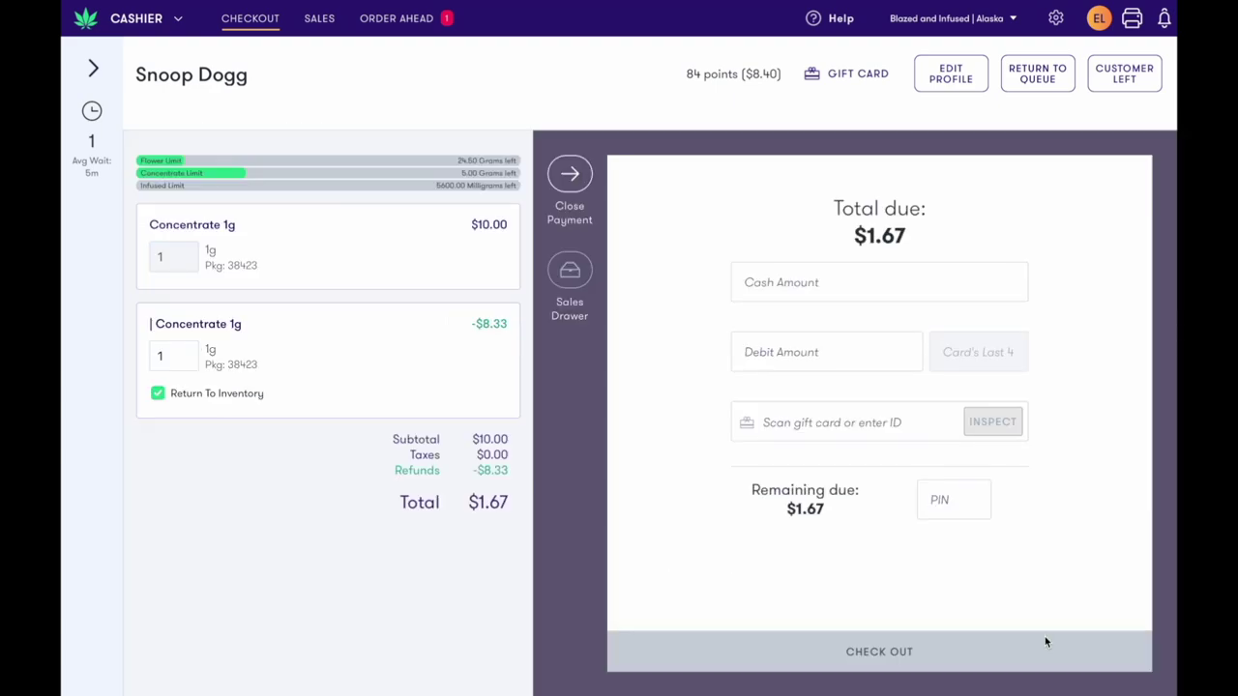
{"action": "left_click", "coordinate": [837, 282]}
{"action": "type", "text": "2"}
{"action": "left_click", "coordinate": [953, 499]}
{"action": "type", "text": "1"}
{"action": "left_click", "coordinate": [934, 652]}
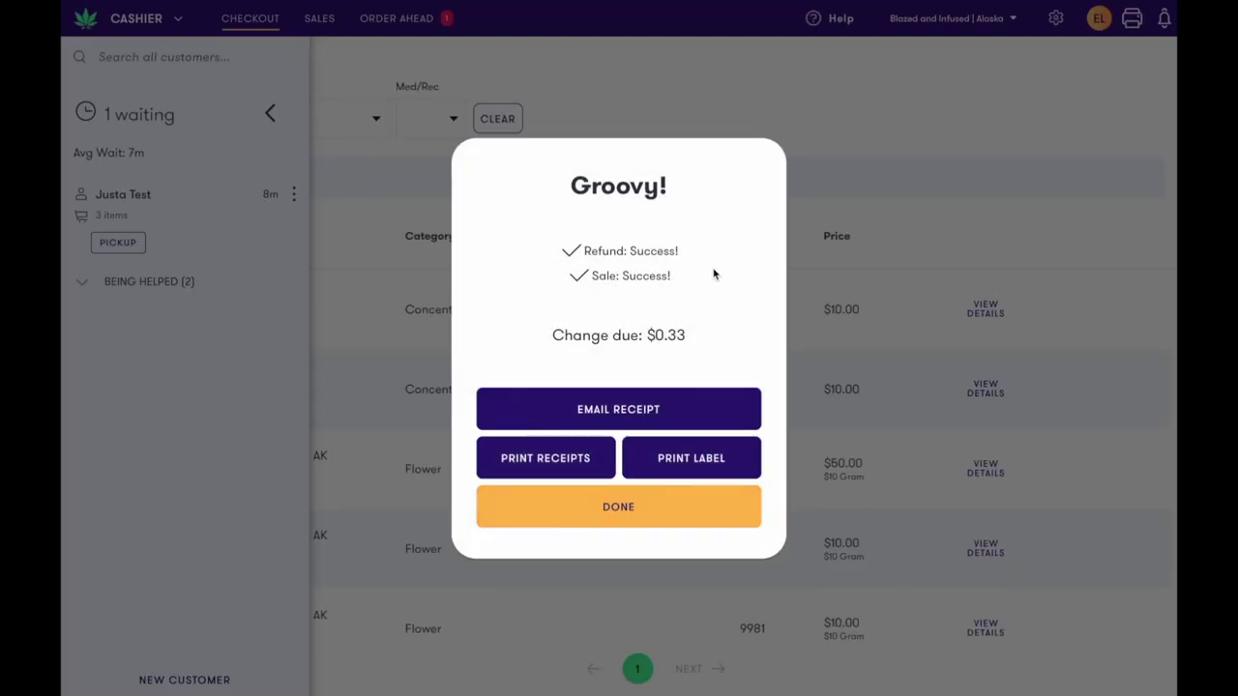
{"action": "left_click", "coordinate": [616, 506]}
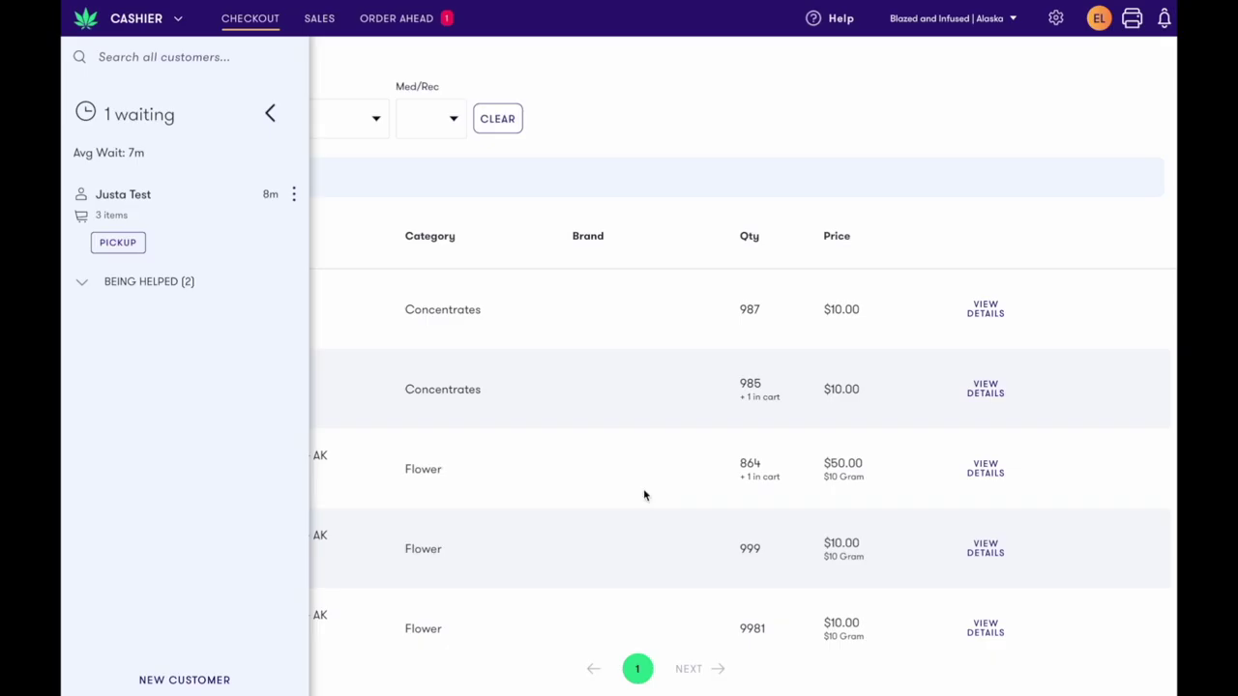
In Sales, view the -$8.33 refund's details, then the $10.00 Concentrate 1g sale's
{"action": "left_click", "coordinate": [320, 18]}
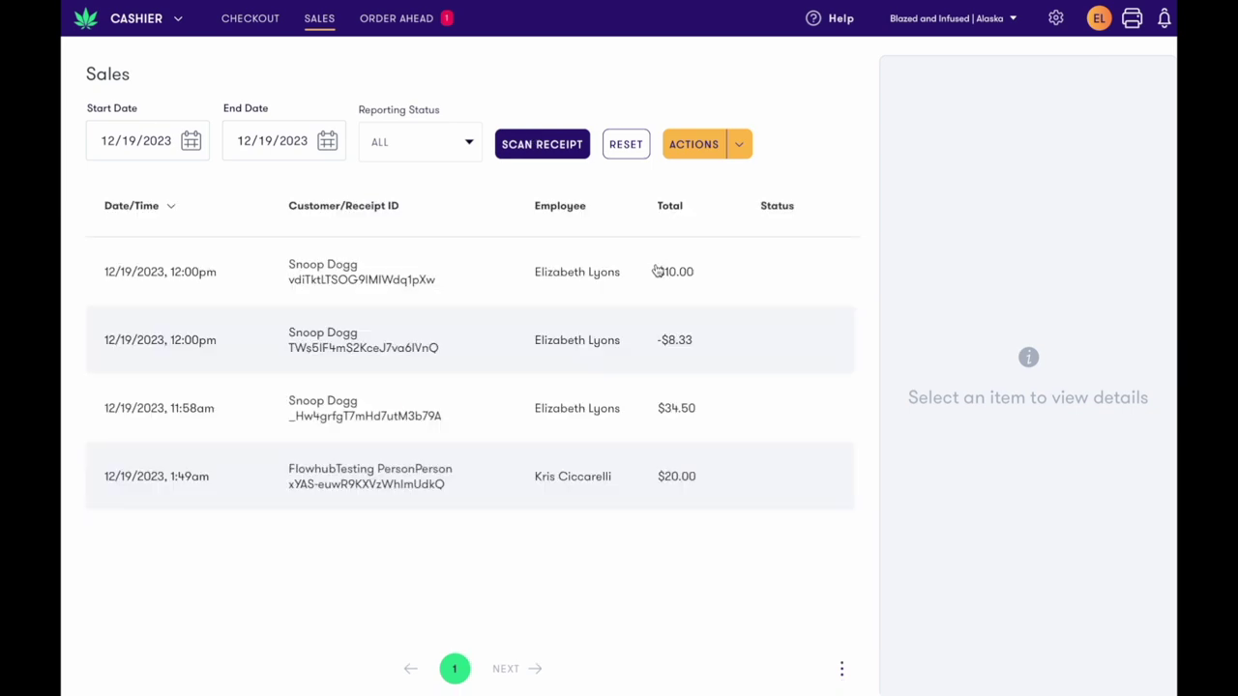
{"action": "left_click", "coordinate": [750, 400]}
{"action": "left_click", "coordinate": [764, 357]}
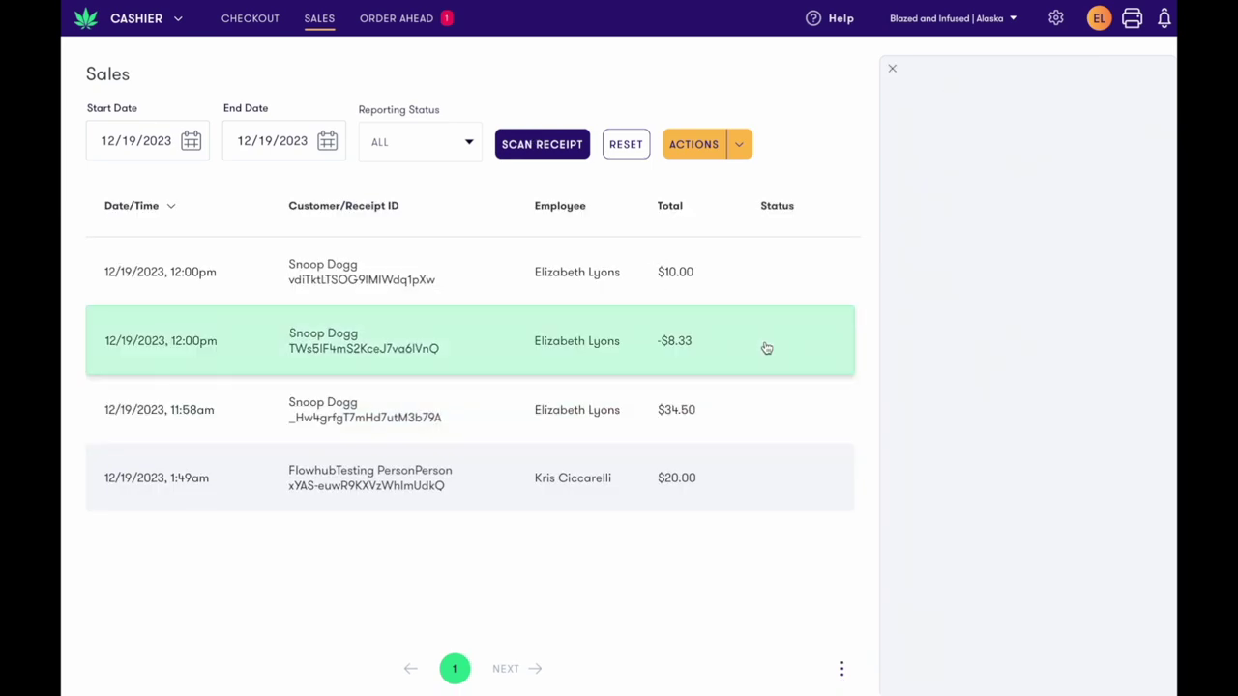
{"action": "left_click", "coordinate": [768, 283]}
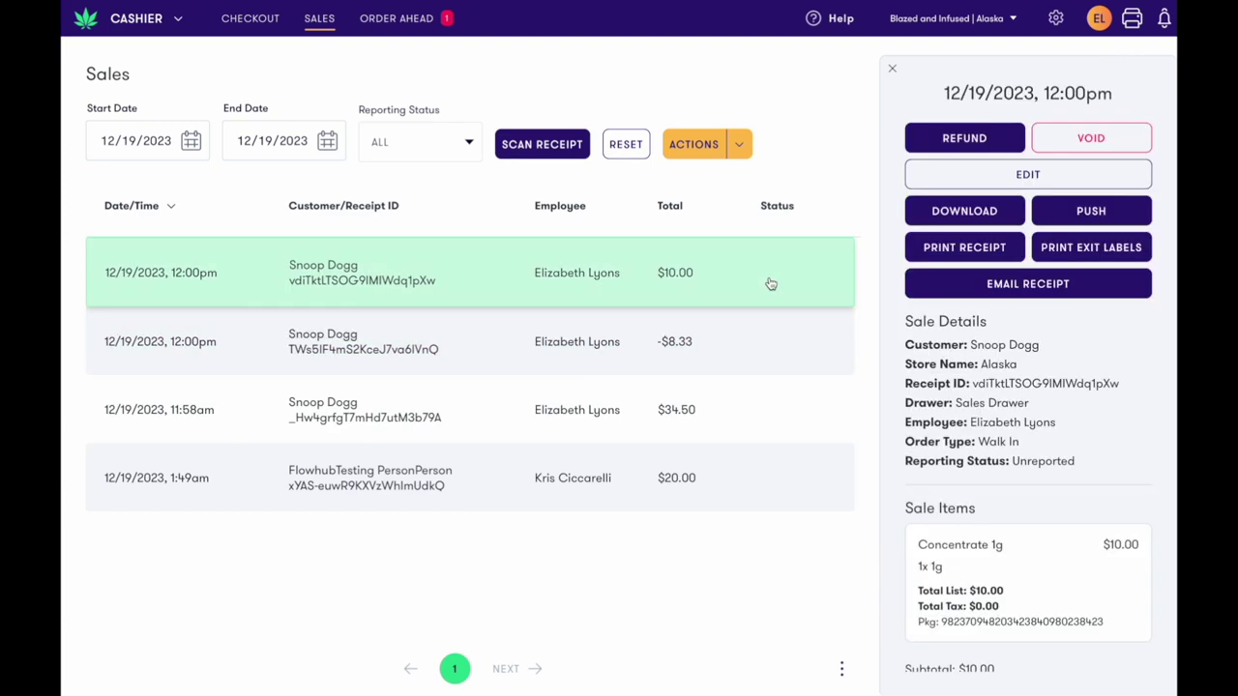
{"action": "left_click", "coordinate": [953, 174]}
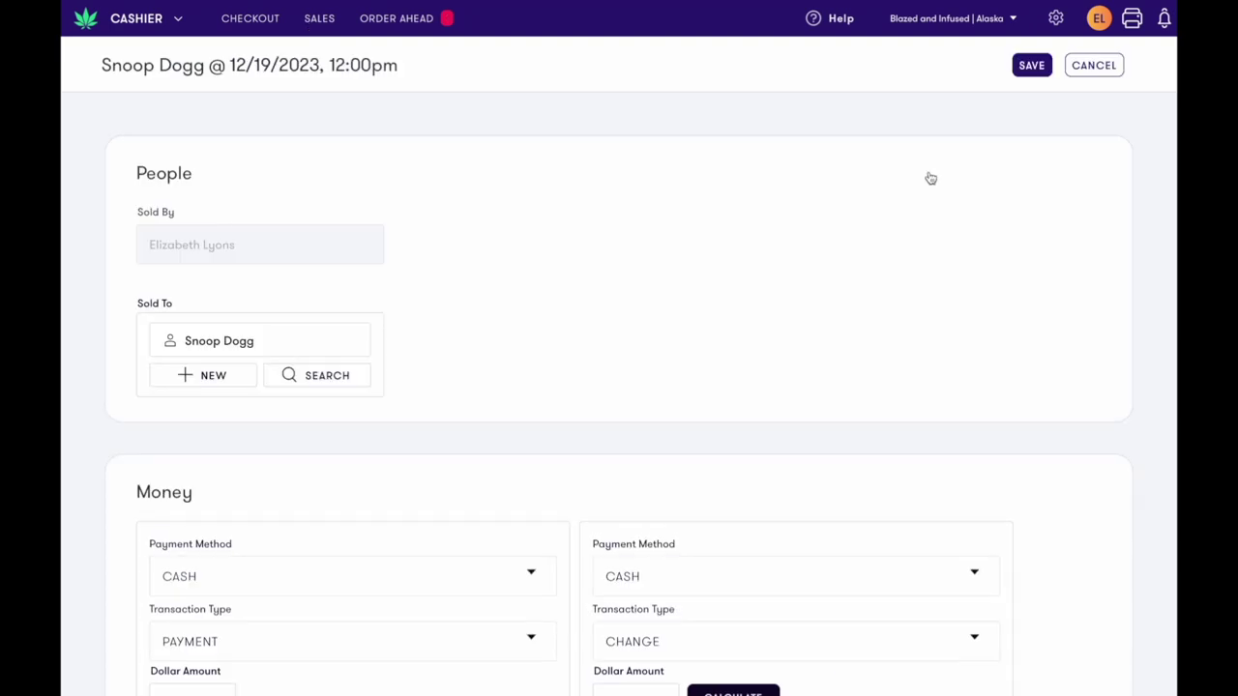
{"action": "scroll", "coordinate": [654, 282], "scroll_direction": "down", "scroll_amount": 1}
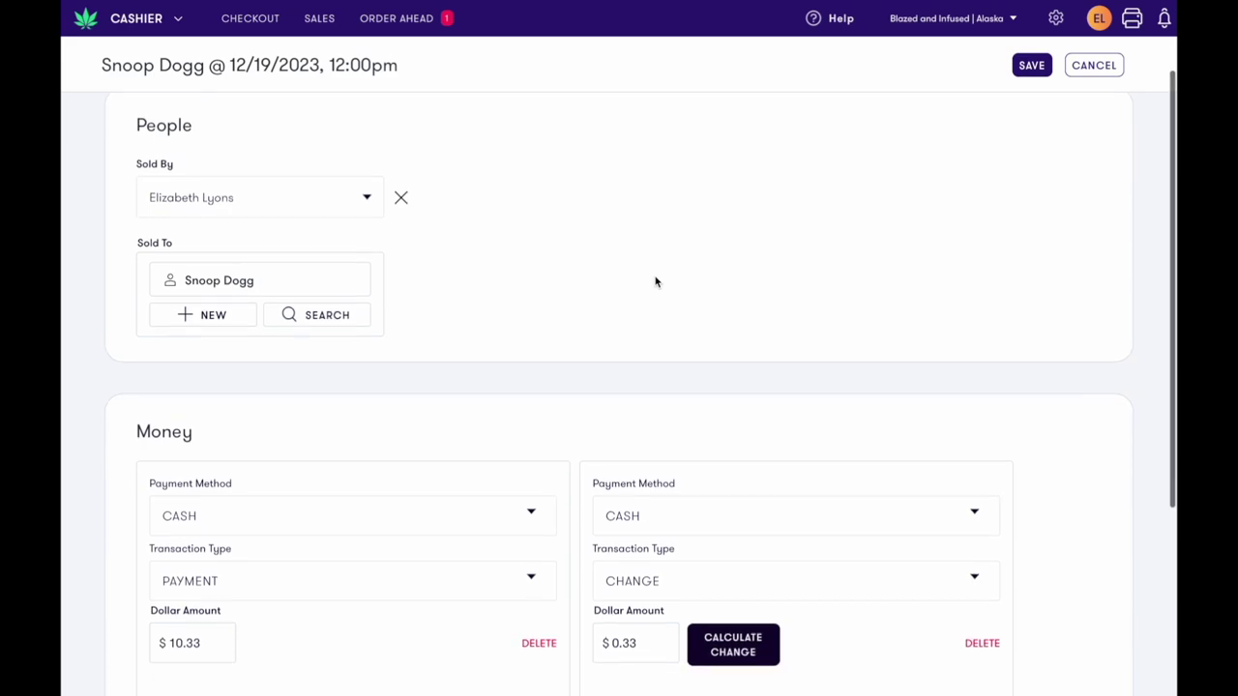
{"action": "scroll", "coordinate": [314, 285], "scroll_direction": "down", "scroll_amount": 3}
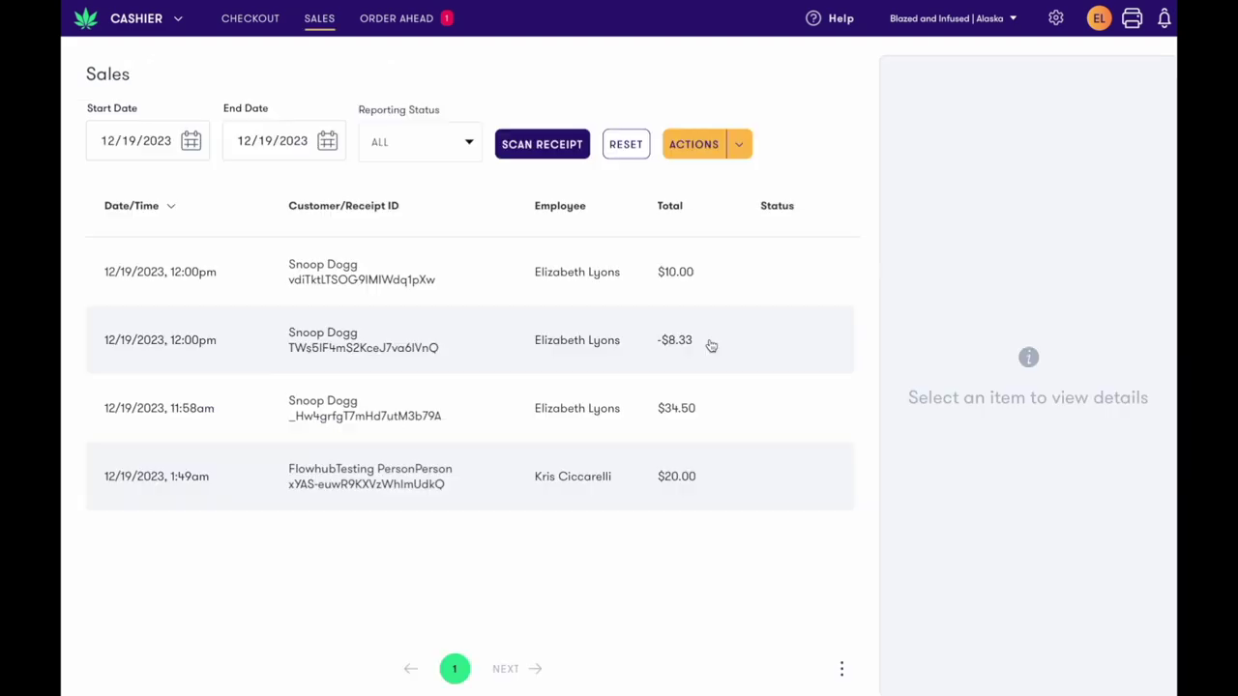
Filter the Sales list to Unreported reporting status and open the Actions dropdown
{"action": "left_click", "coordinate": [710, 345]}
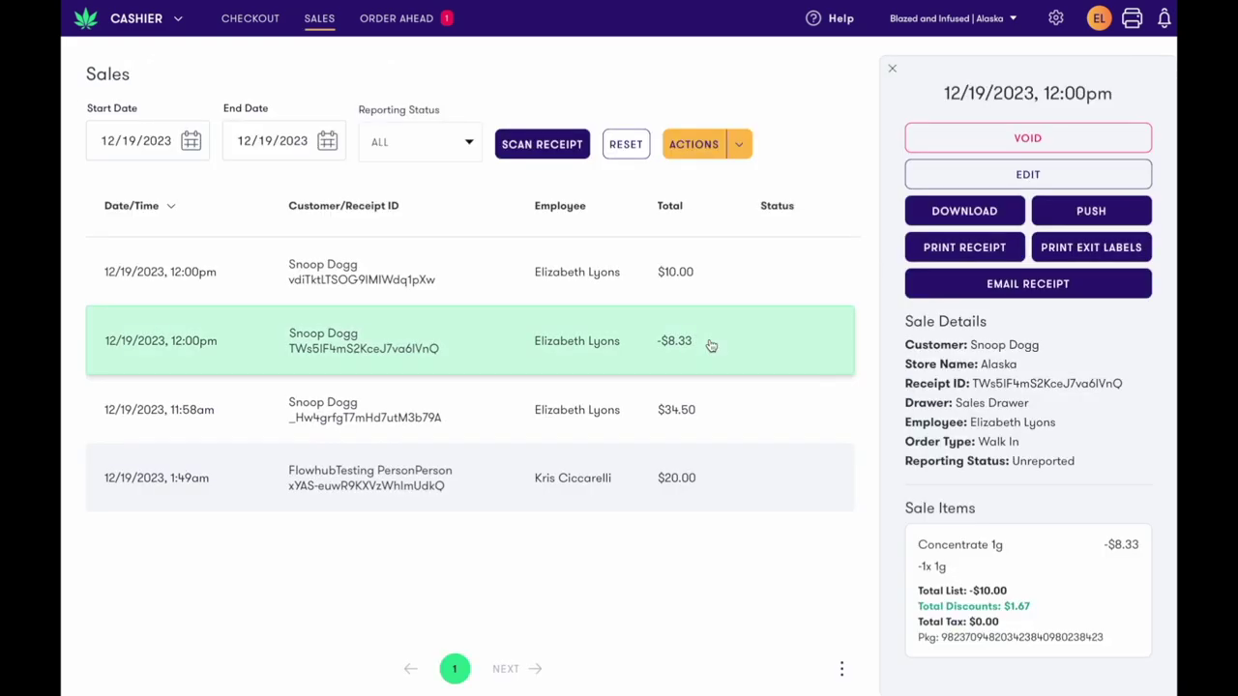
{"action": "left_click", "coordinate": [721, 402]}
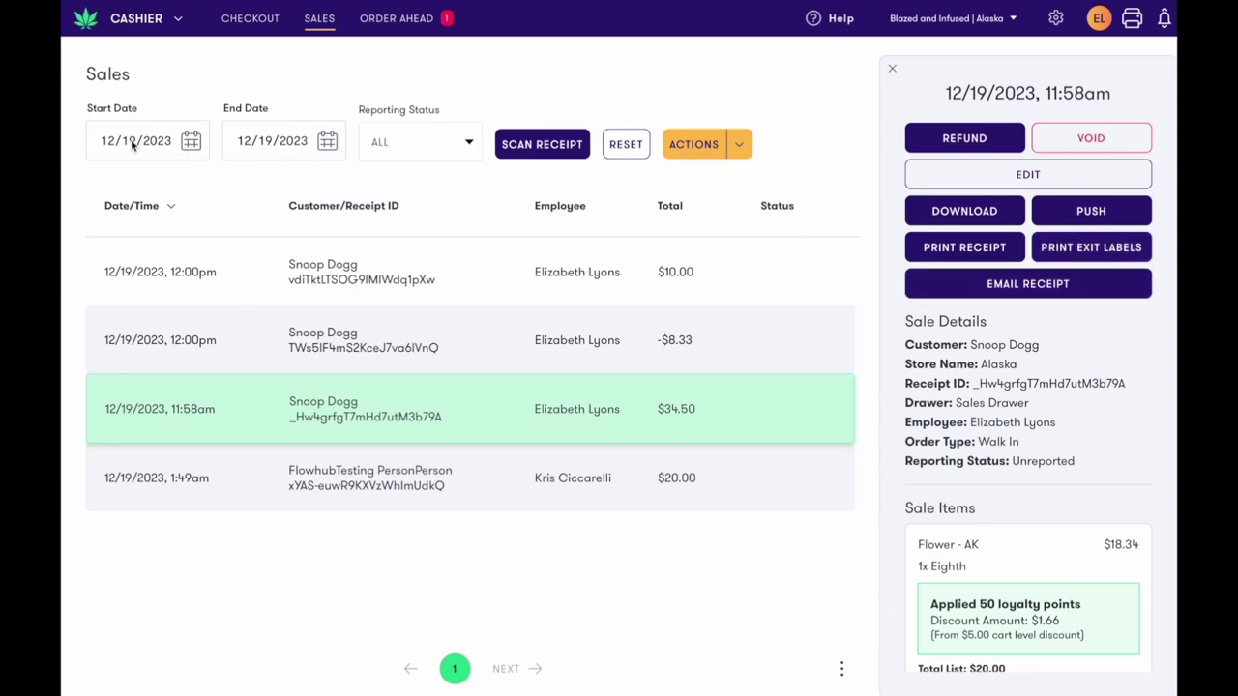
{"action": "left_click", "coordinate": [417, 140]}
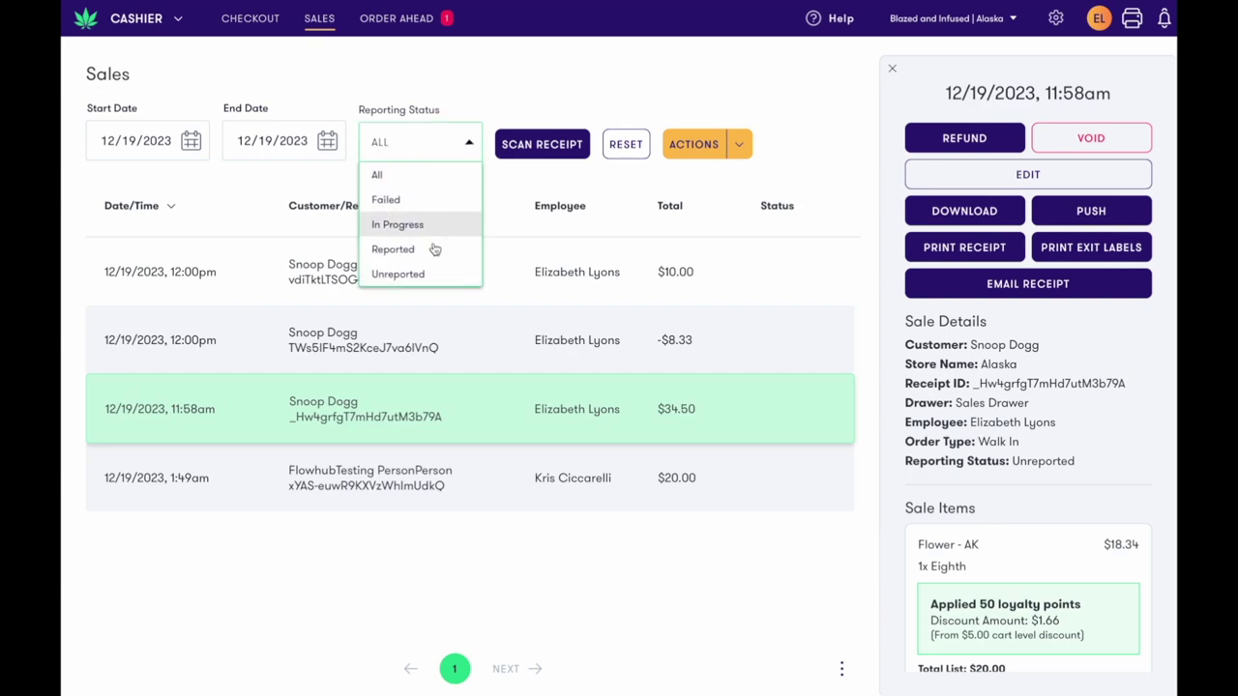
{"action": "left_click", "coordinate": [437, 277]}
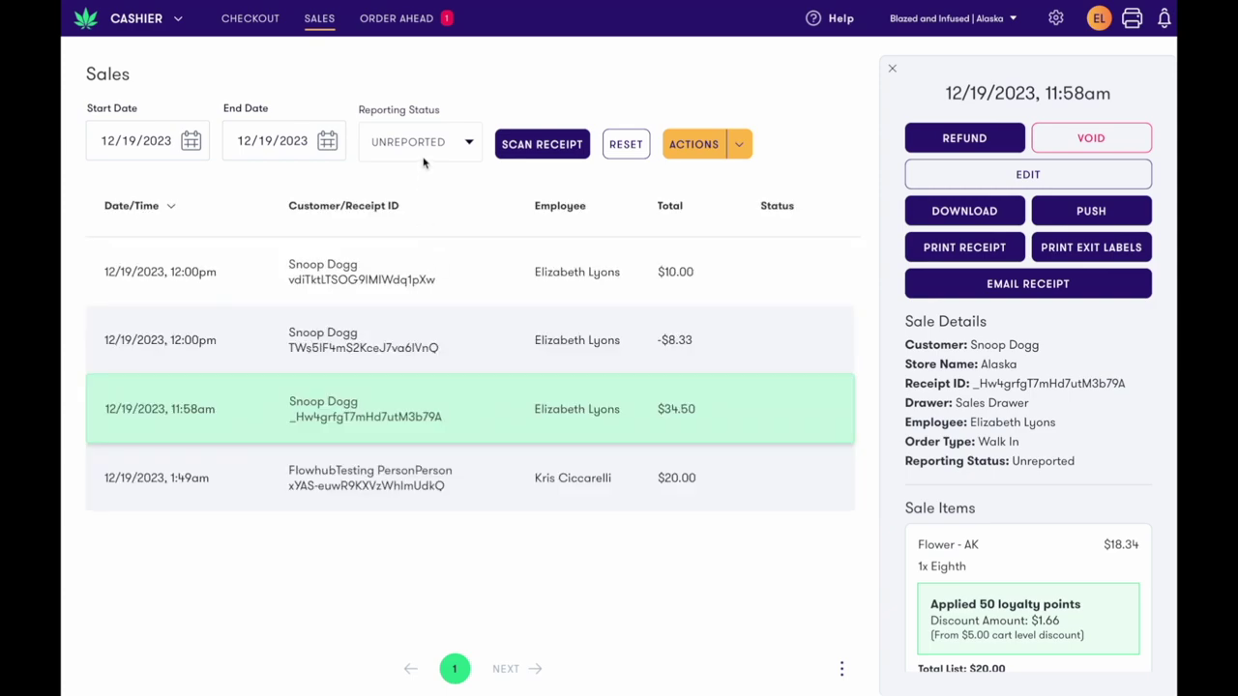
{"action": "left_click", "coordinate": [738, 152]}
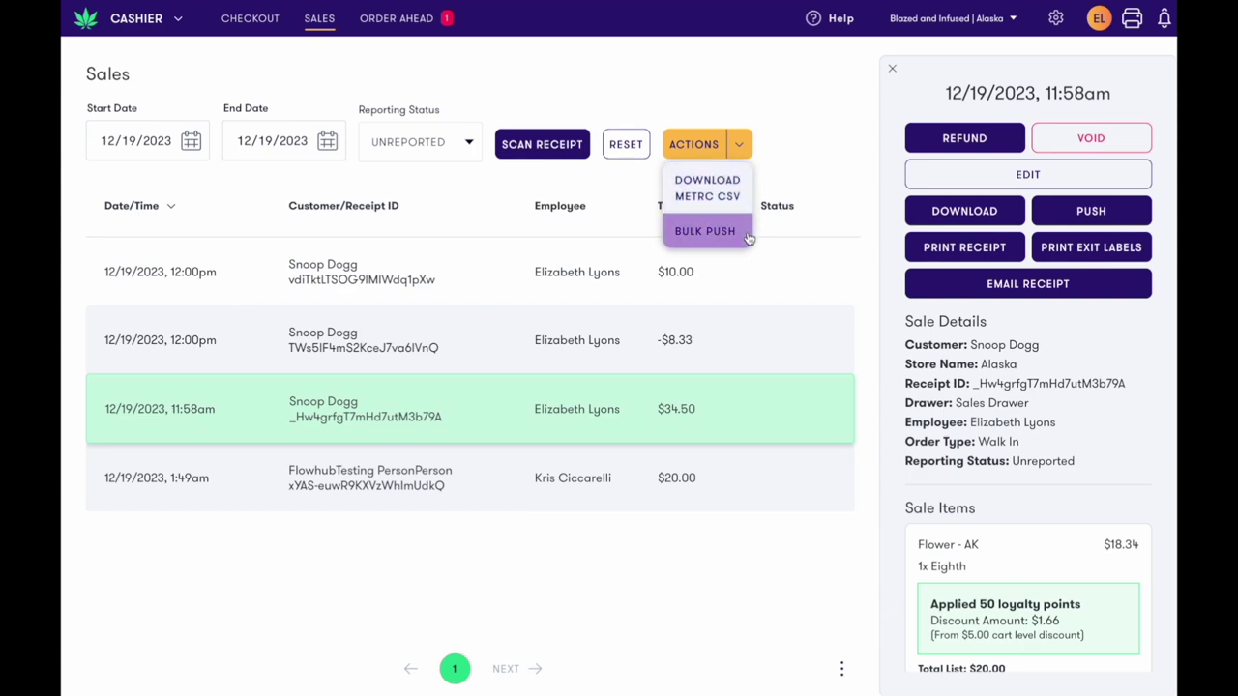
Log out of Flowhub Maui to the login screen
{"action": "left_click", "coordinate": [802, 136]}
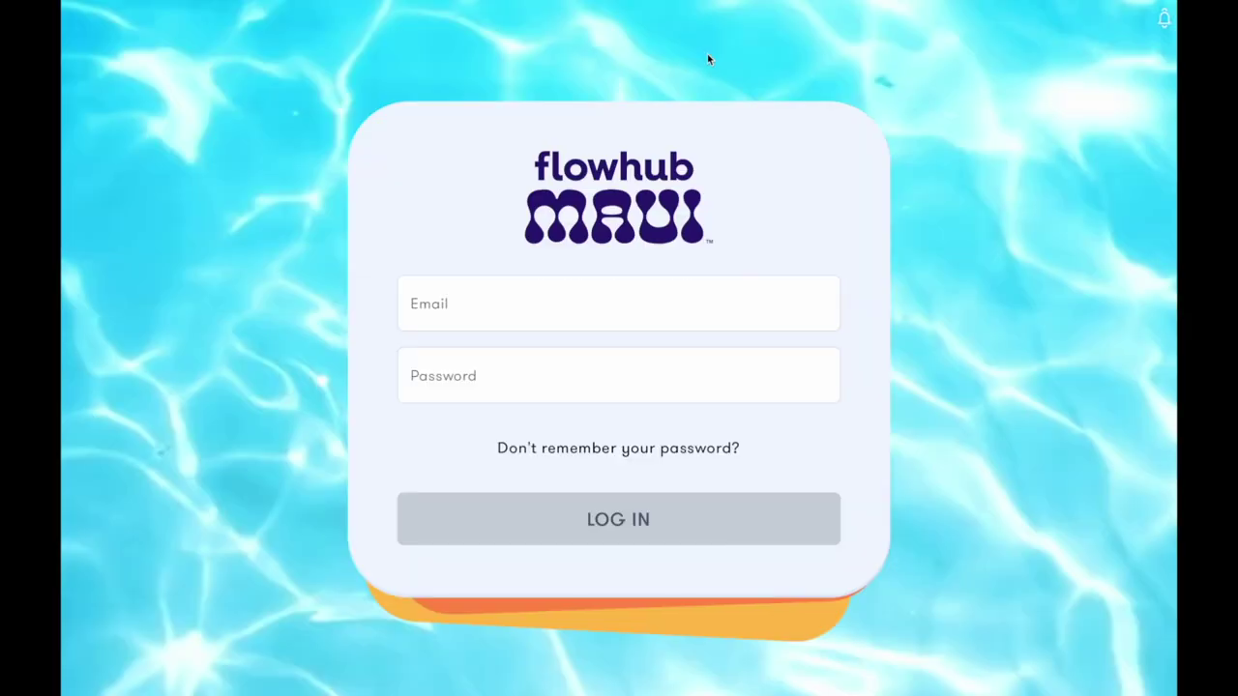